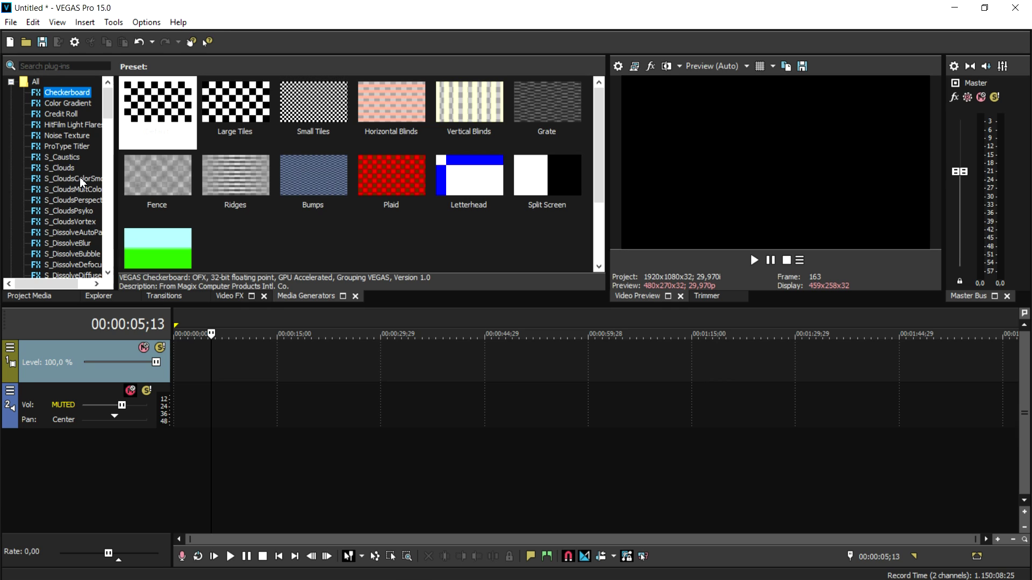
- Browse the available Video FX and Transitions plug-ins and return to the project media
click(227, 298)
scroll(81, 205, down, 15)
scroll(82, 202, down, 15)
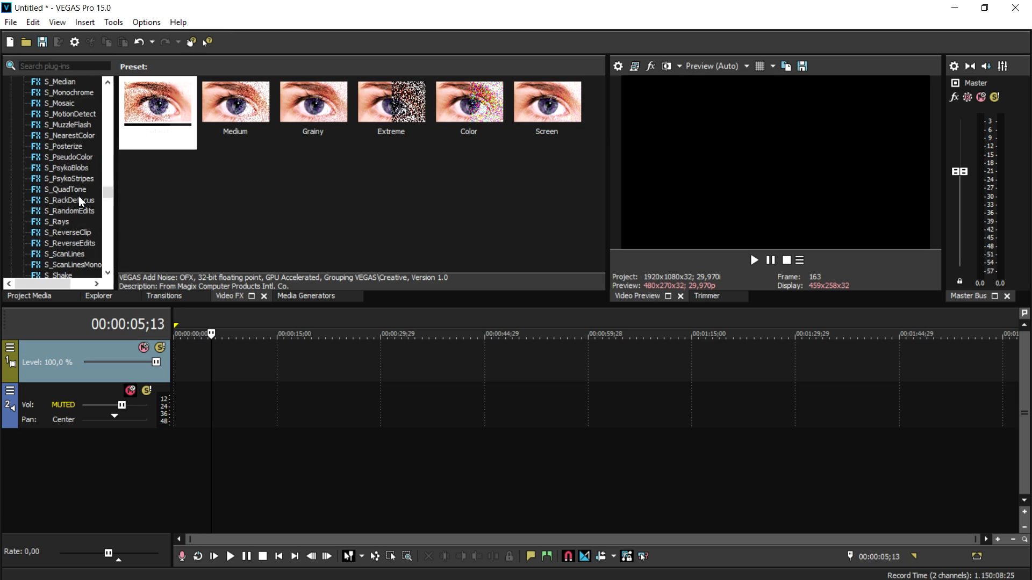
click(162, 293)
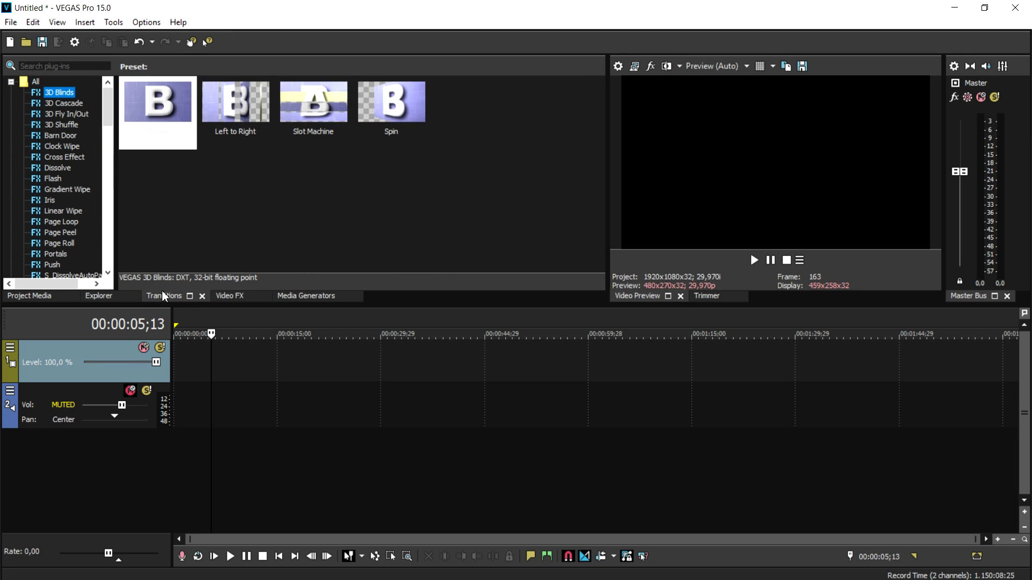
click(221, 295)
scroll(64, 210, up, 10)
scroll(57, 193, up, 15)
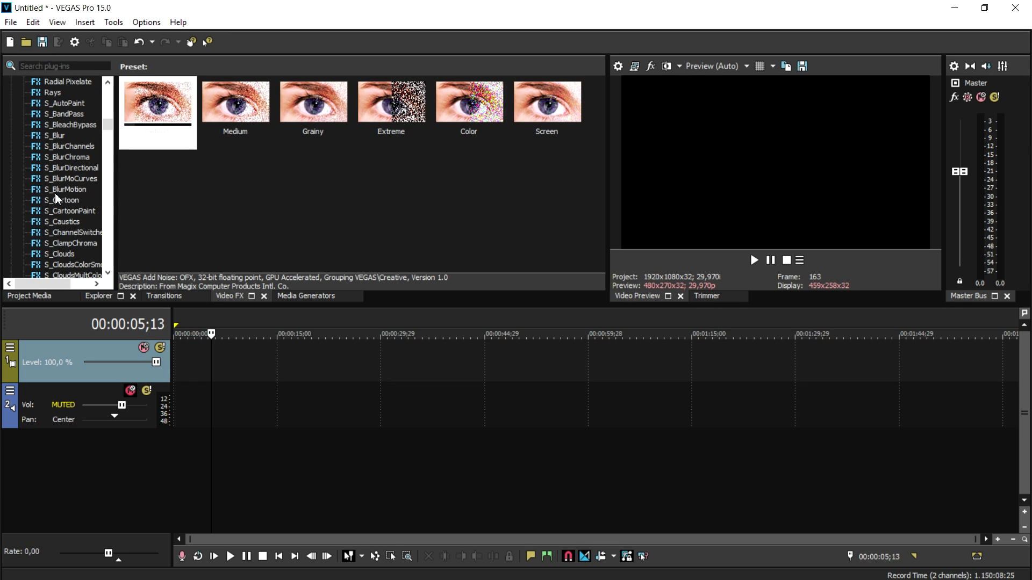
scroll(75, 143, up, 8)
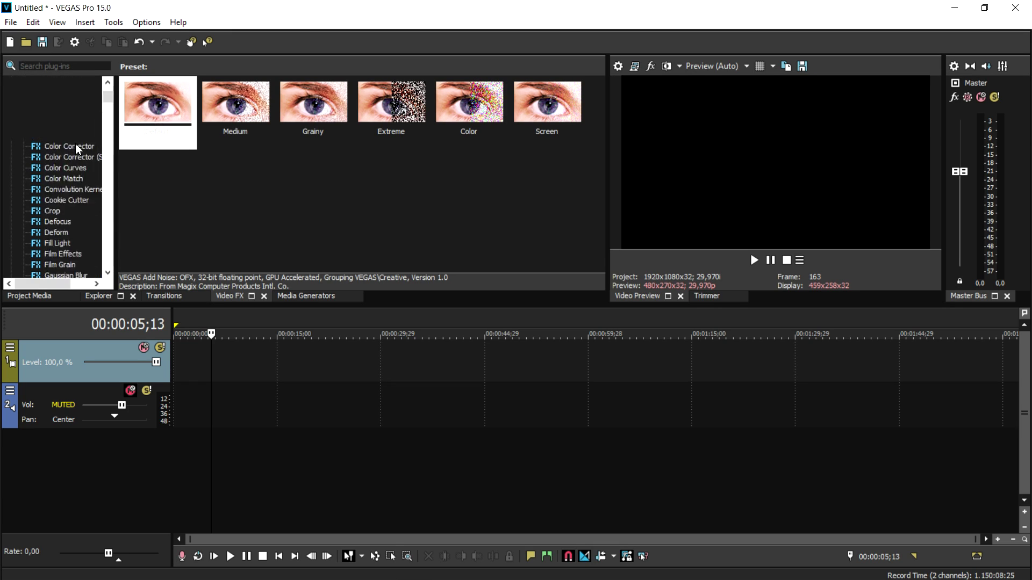
scroll(75, 143, up, 2)
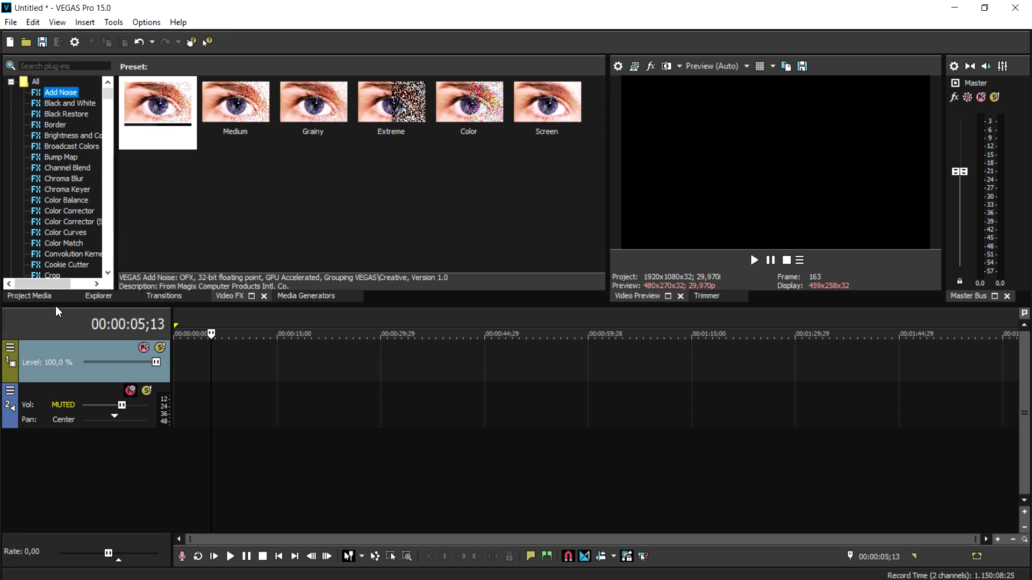
click(39, 294)
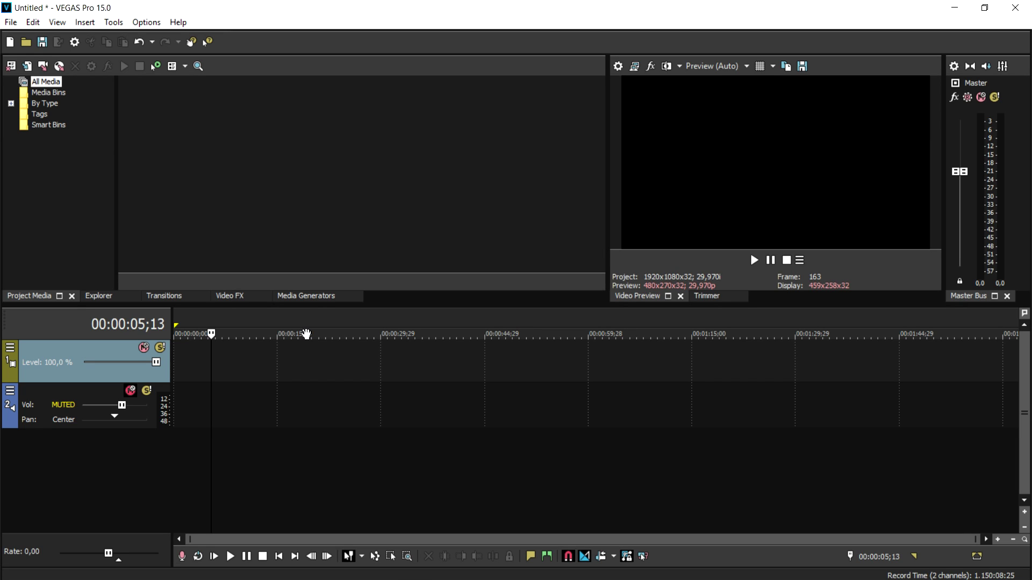
- Open the project's video properties and look through the available project templates
click(615, 70)
click(618, 66)
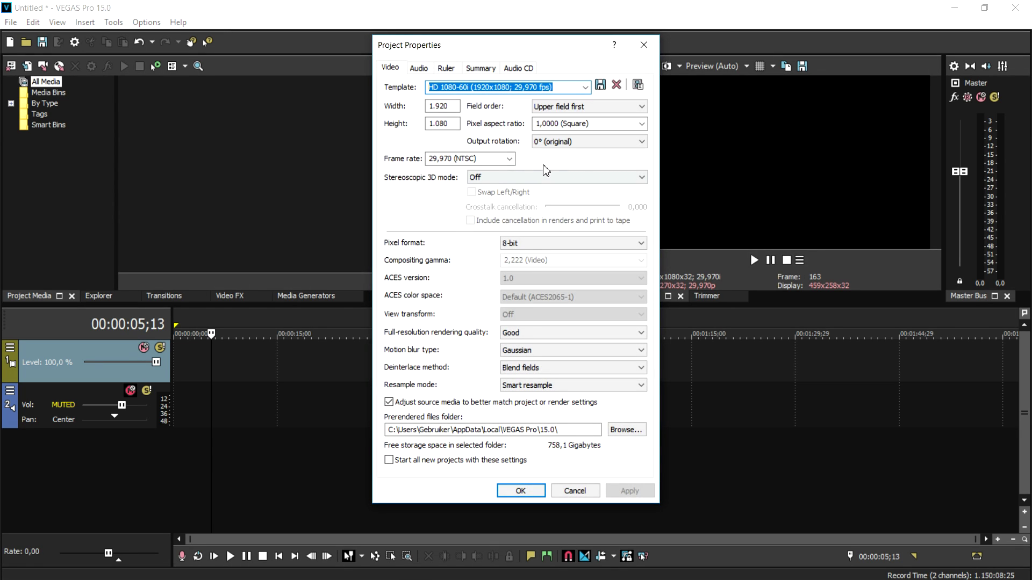
click(585, 87)
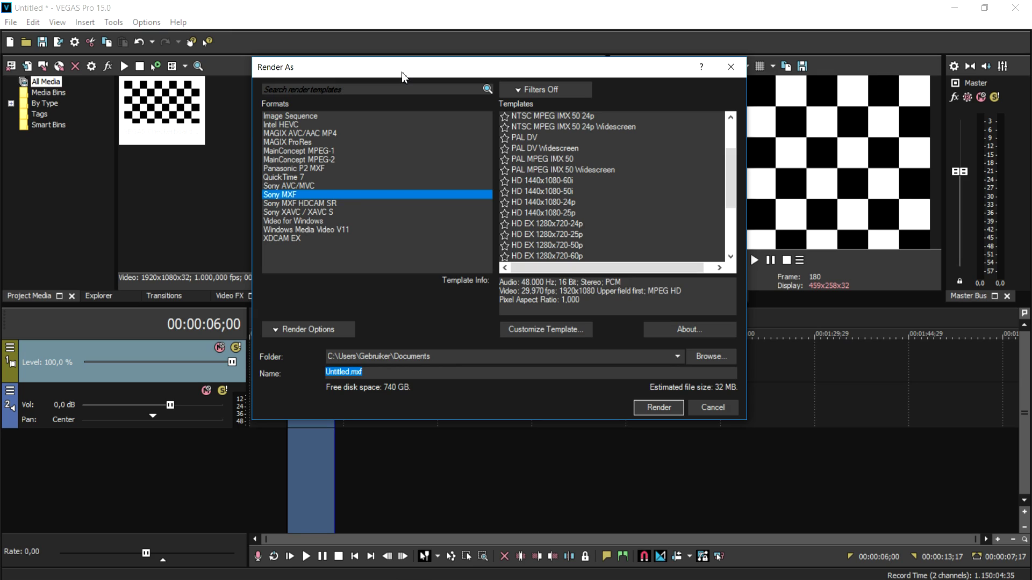
- Examine the render templates offered for the Sony MXF, MainConcept MPEG-2 and QuickTime 7 formats
scroll(605, 173, down, 3)
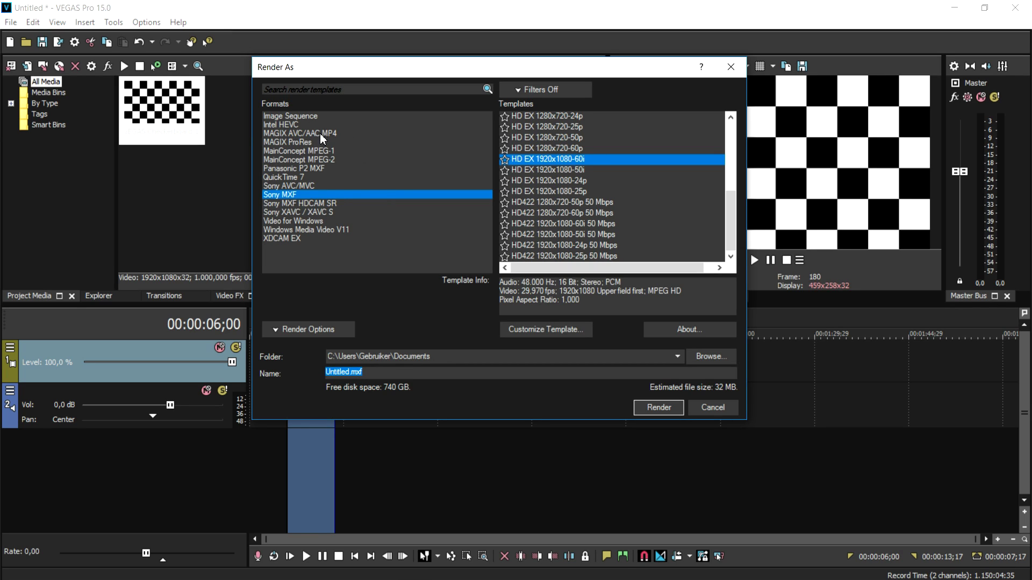
click(339, 160)
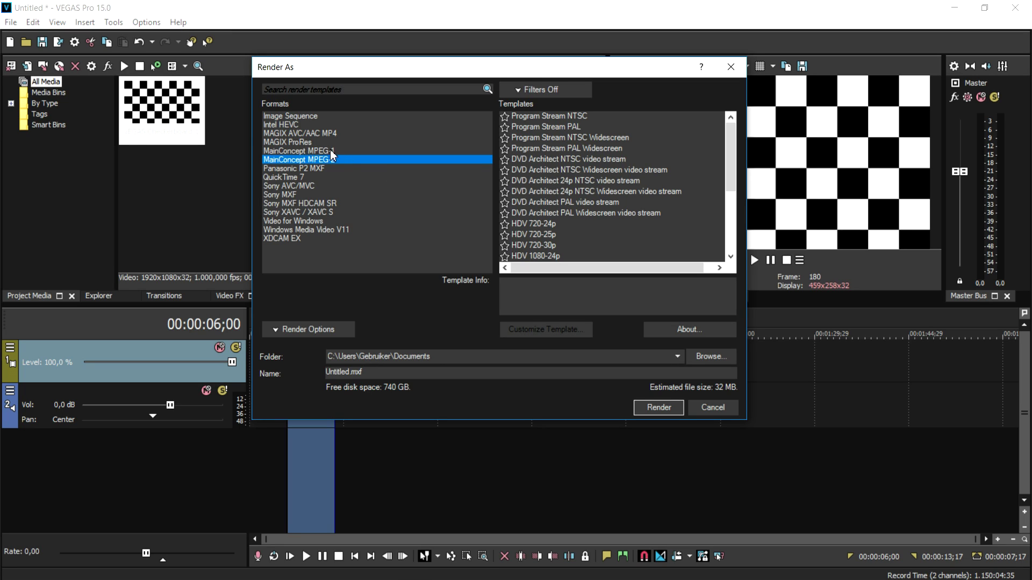
click(309, 179)
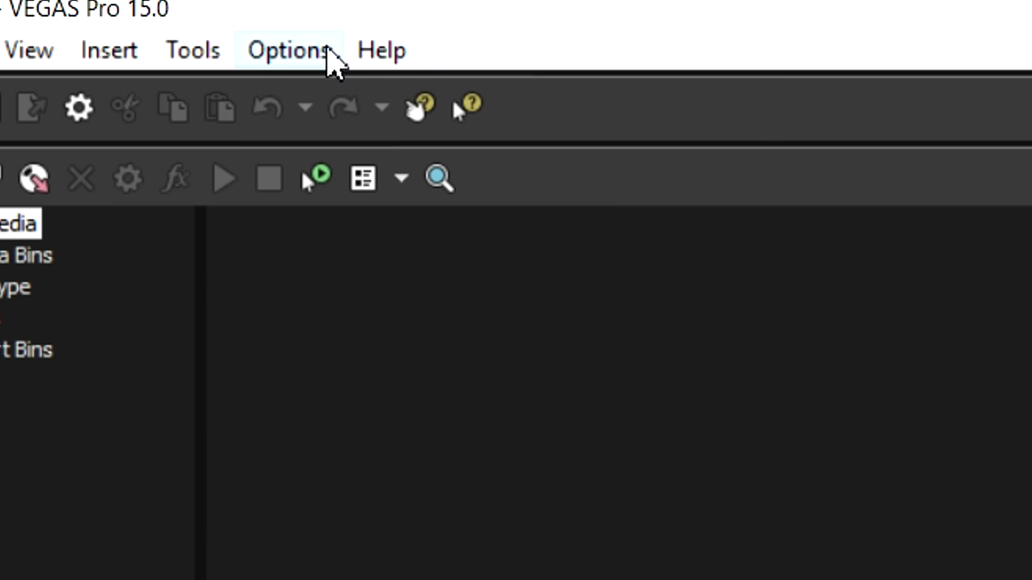
- Set the interface type to Medium in the display preferences
click(329, 53)
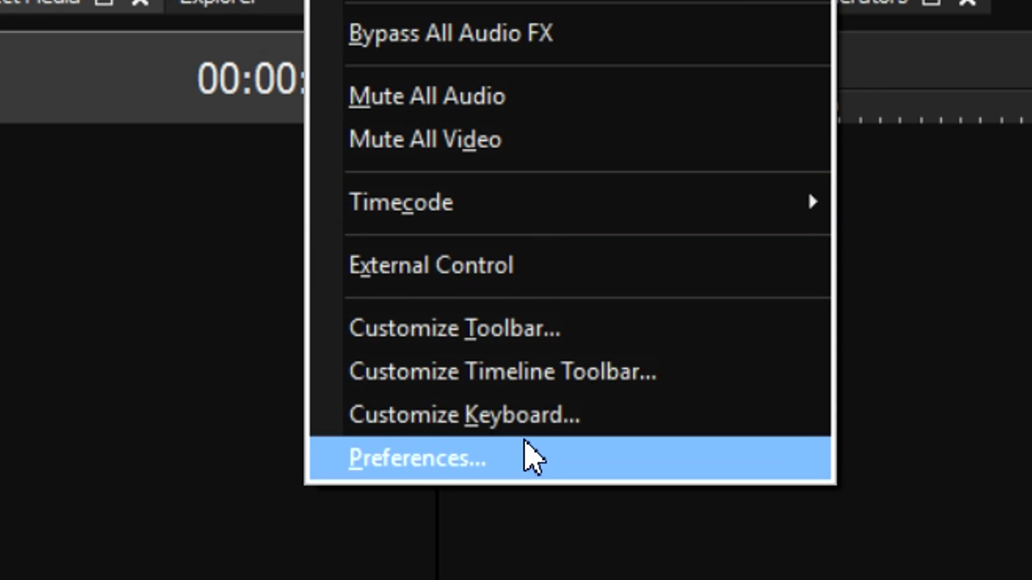
click(534, 457)
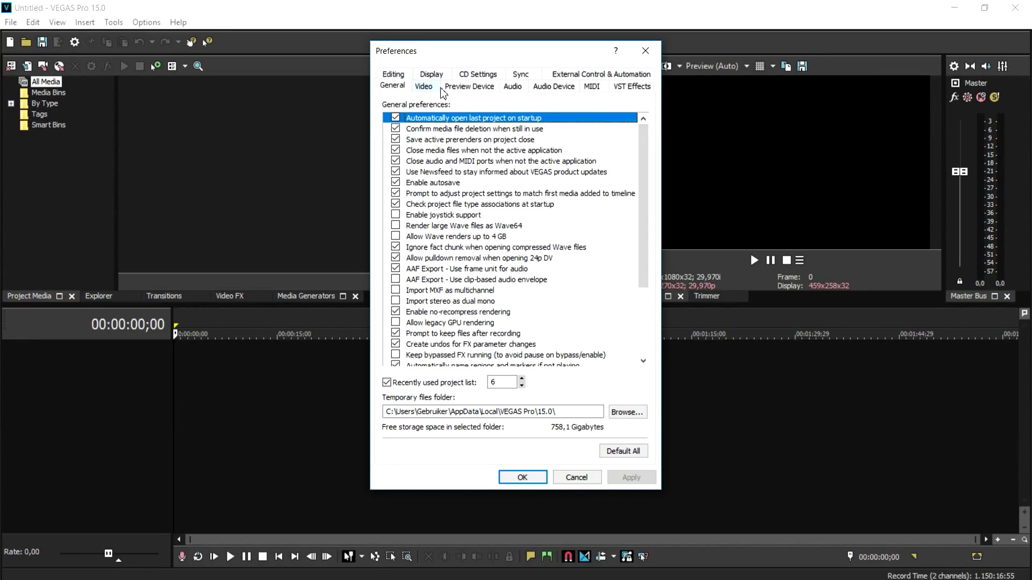
click(437, 77)
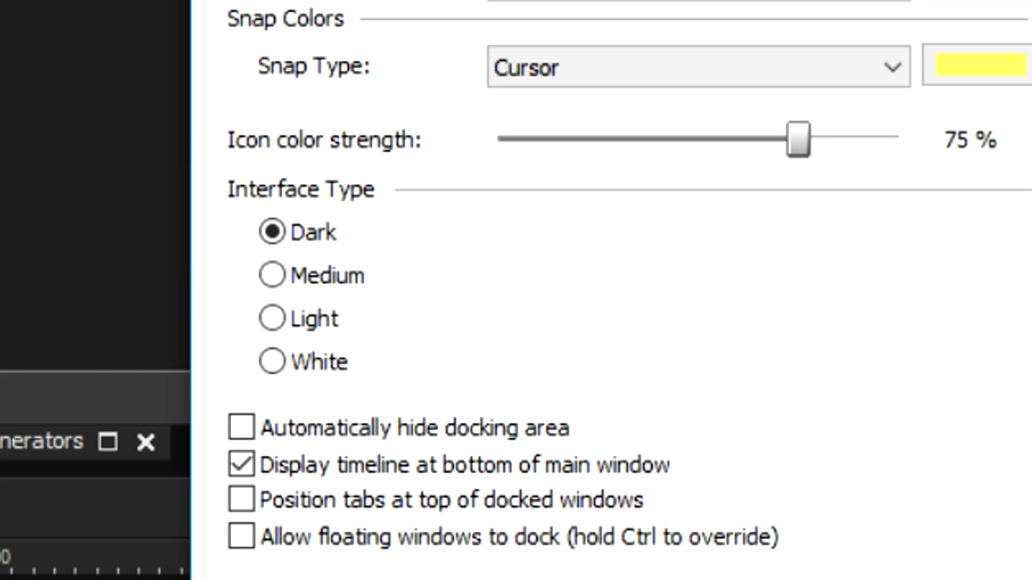
click(336, 271)
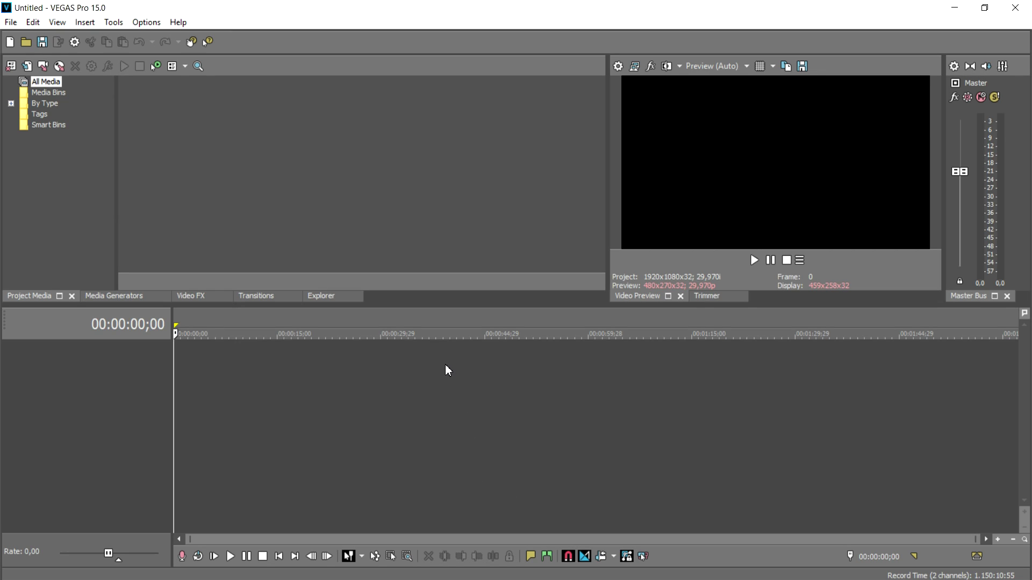
- Try the Light and White interface types in the display preferences, and apply Dark
click(150, 22)
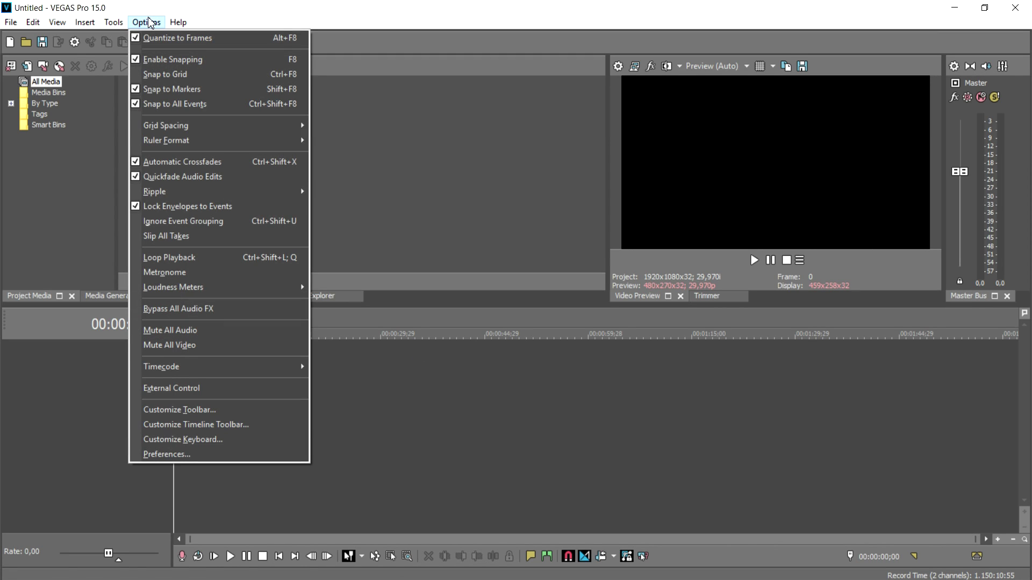
click(224, 456)
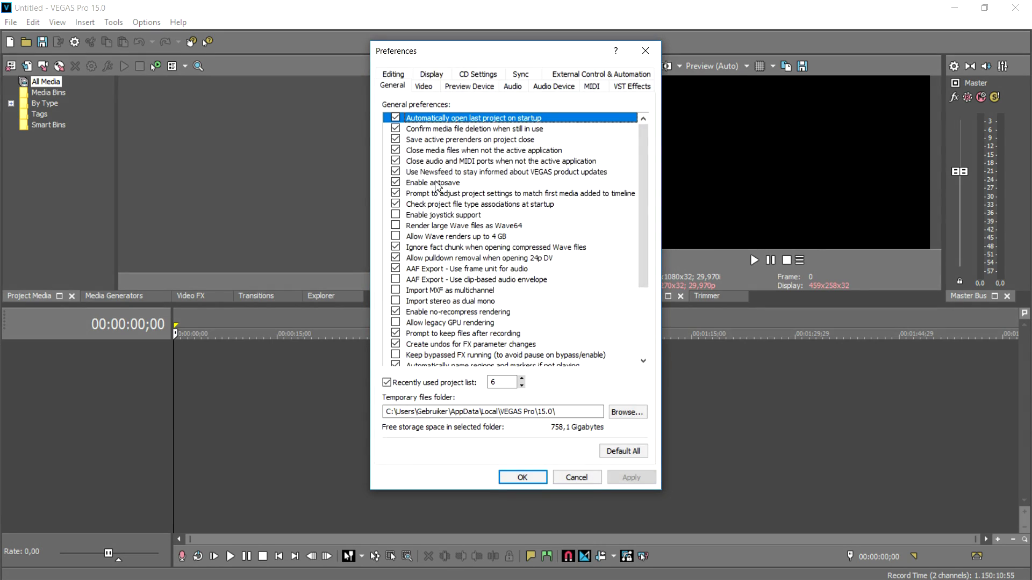
click(444, 80)
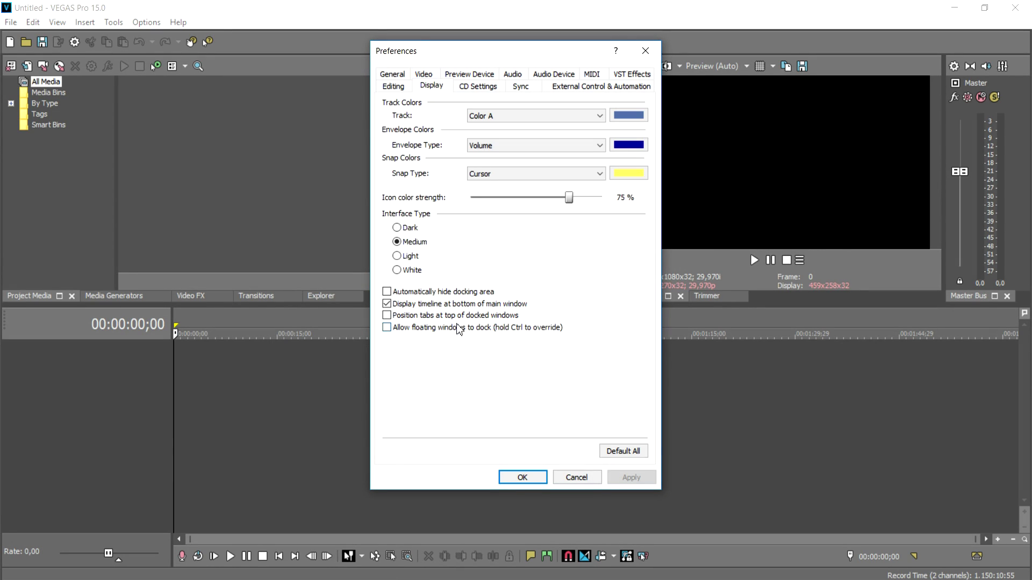
click(411, 261)
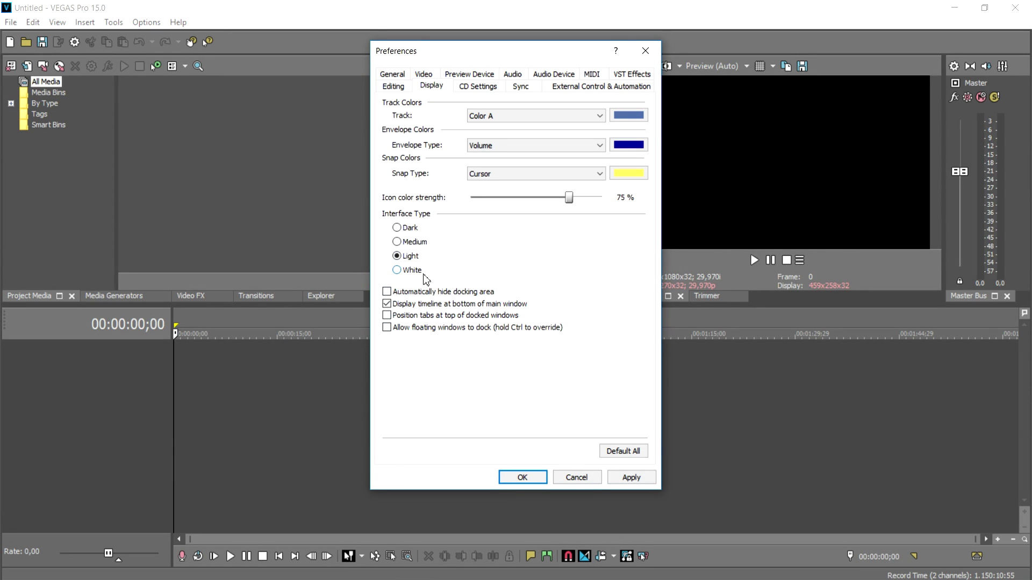
click(410, 228)
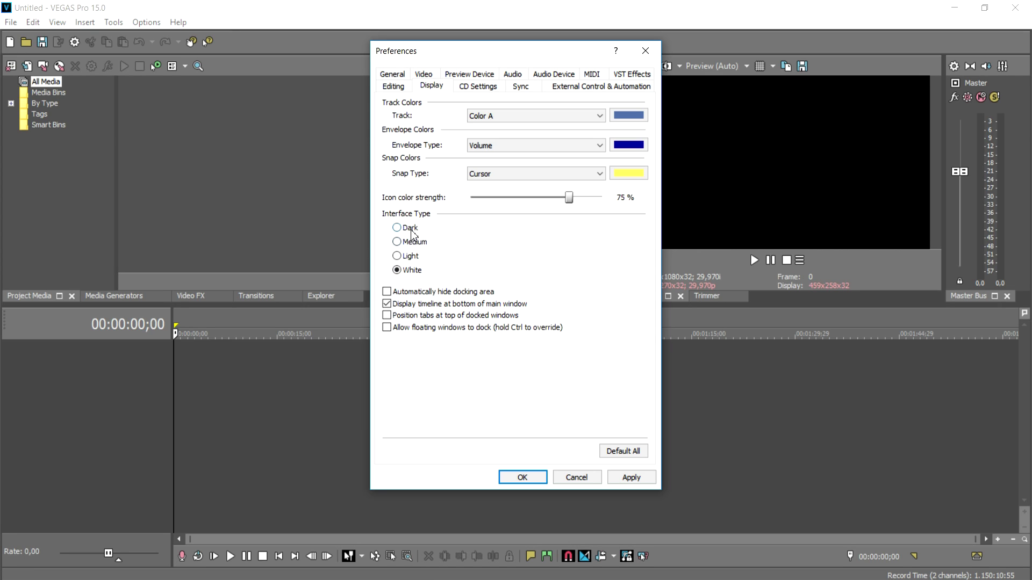
click(631, 478)
click(642, 247)
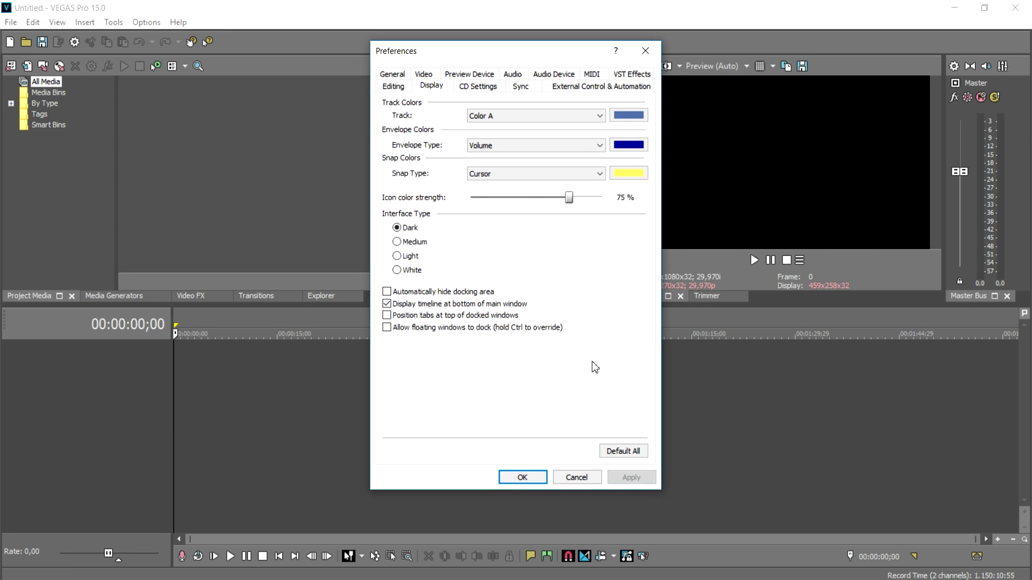
click(517, 477)
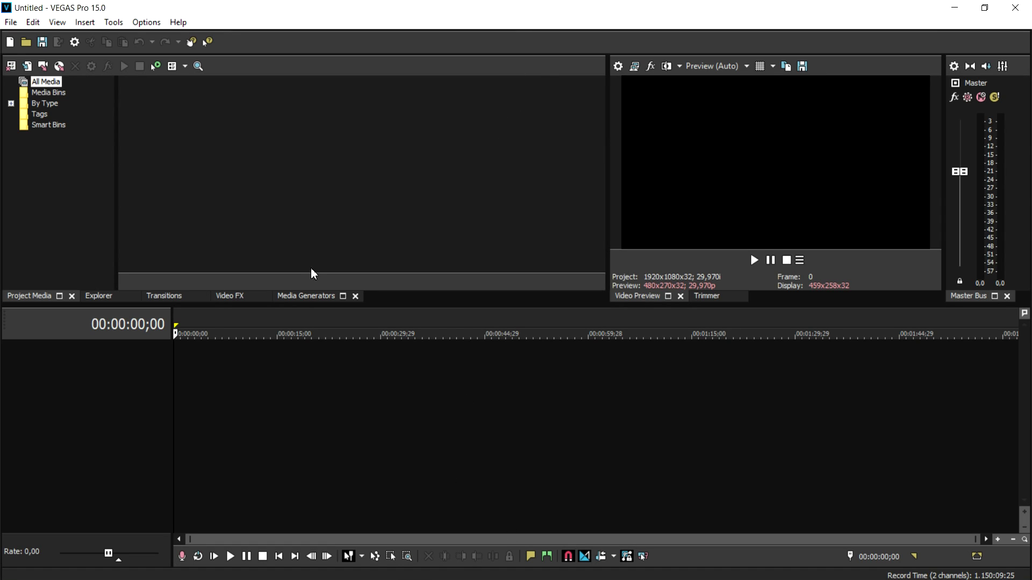
- Insert one audio track and one video track into the empty timeline
right_click(80, 363)
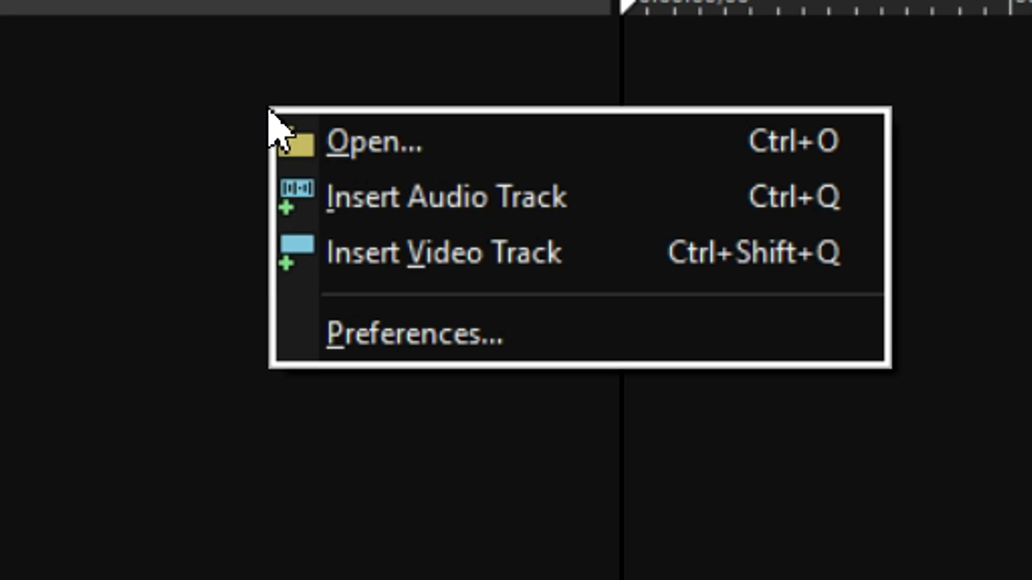
click(155, 389)
right_click(382, 237)
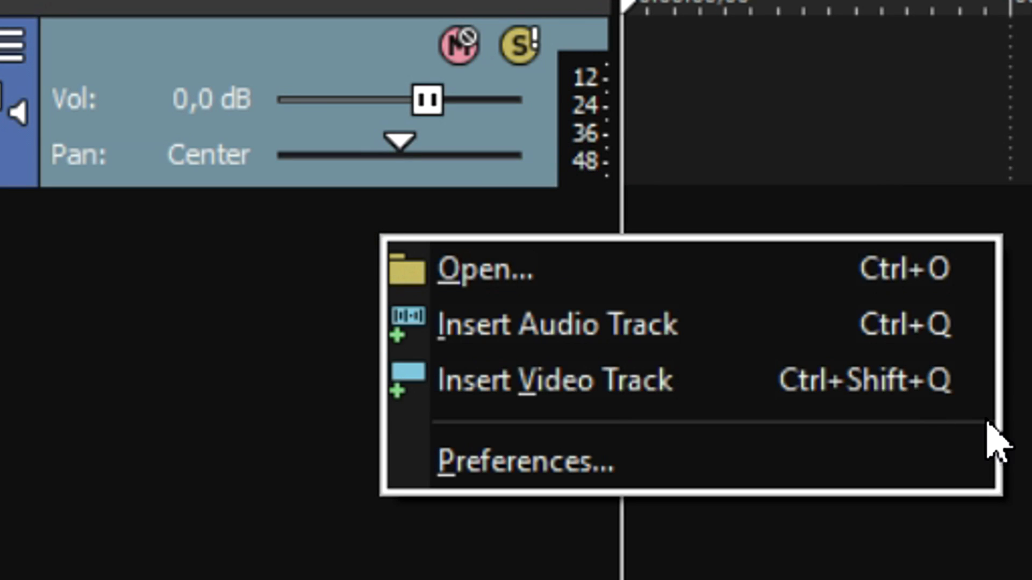
click(807, 403)
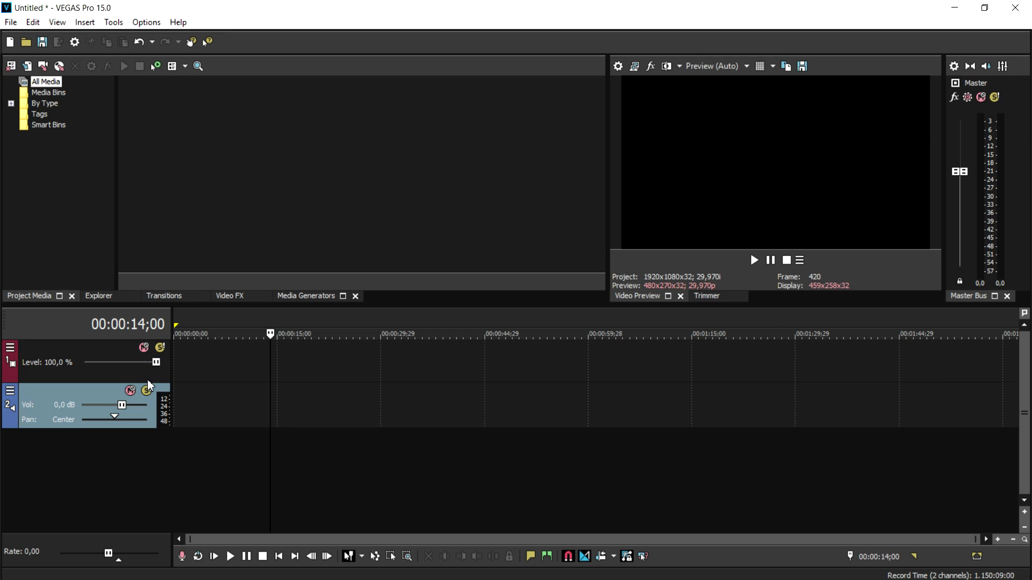
- Mute the audio track and change the video track's display color to olive yellow
click(130, 391)
click(130, 378)
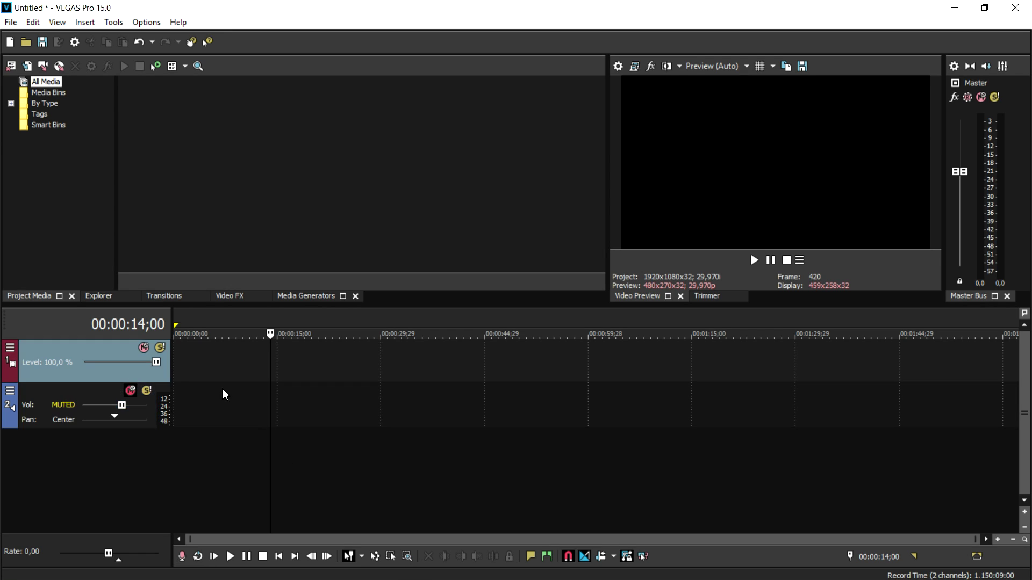
right_click(116, 376)
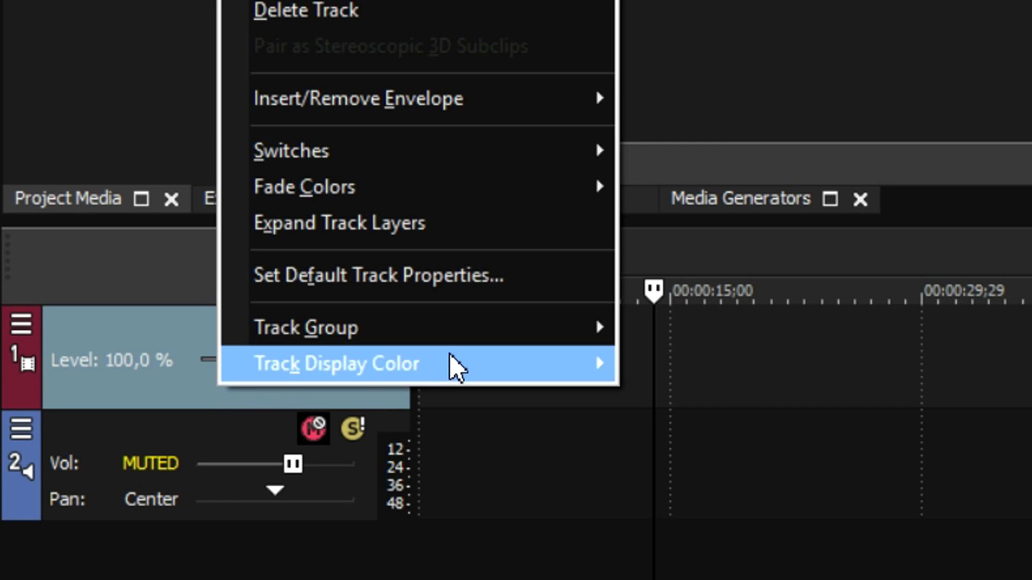
mouse_move(451, 364)
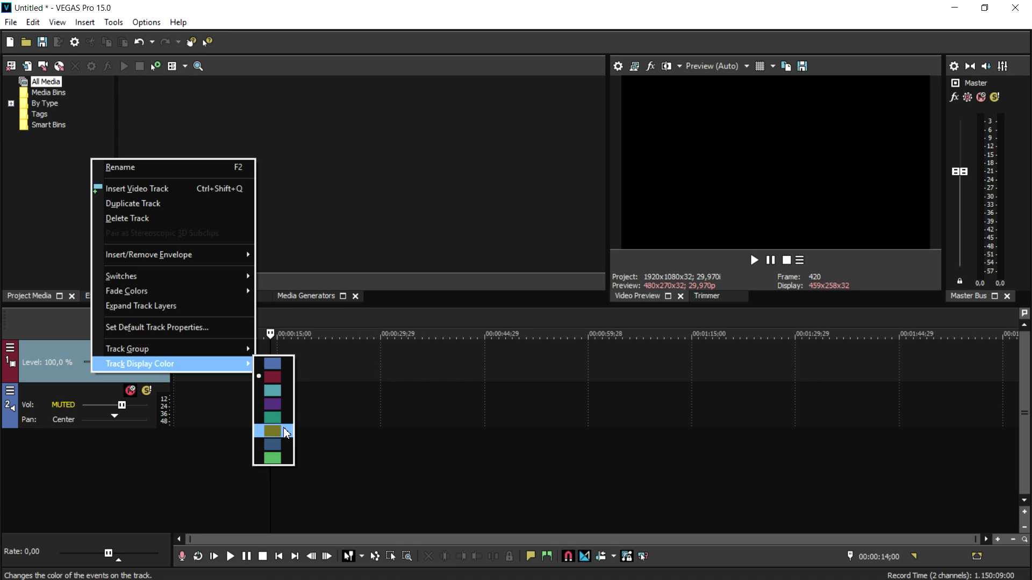
click(272, 431)
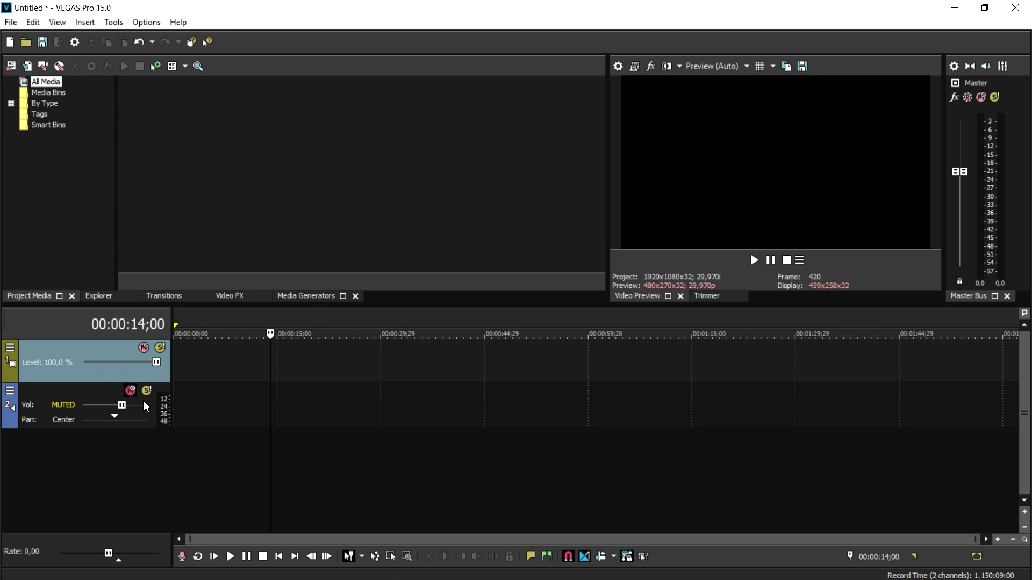
- Place the timeline cursor at 00:00:05;13 on the video track
click(208, 391)
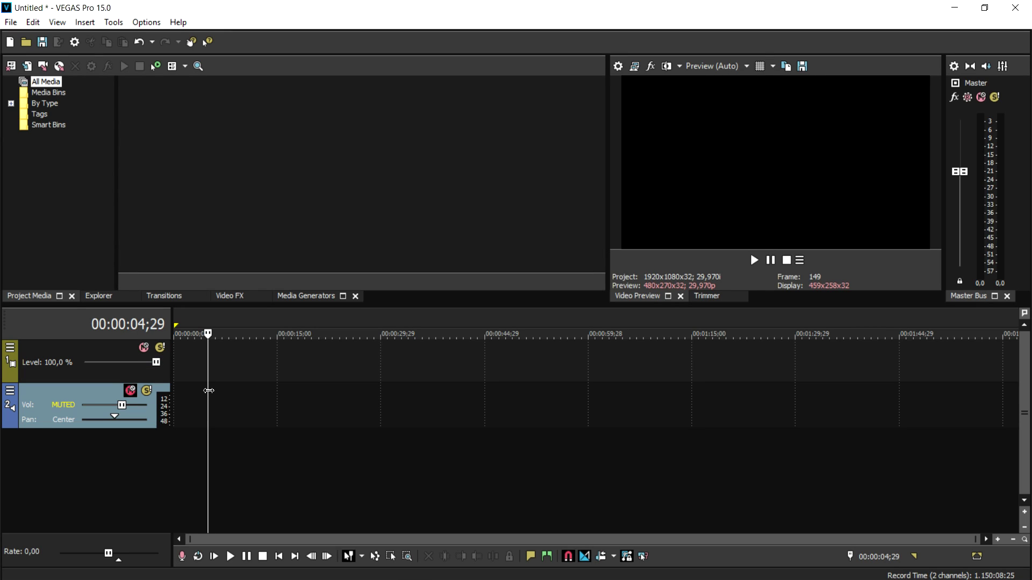
click(211, 364)
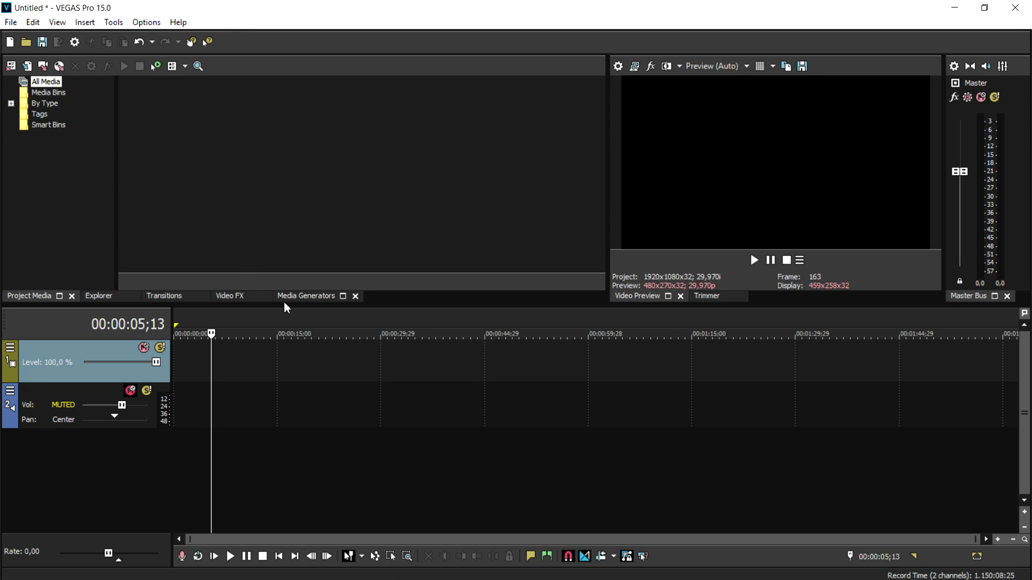
- Browse the list of media generator plug-ins from Checkerboard down through the S_ entries
click(304, 296)
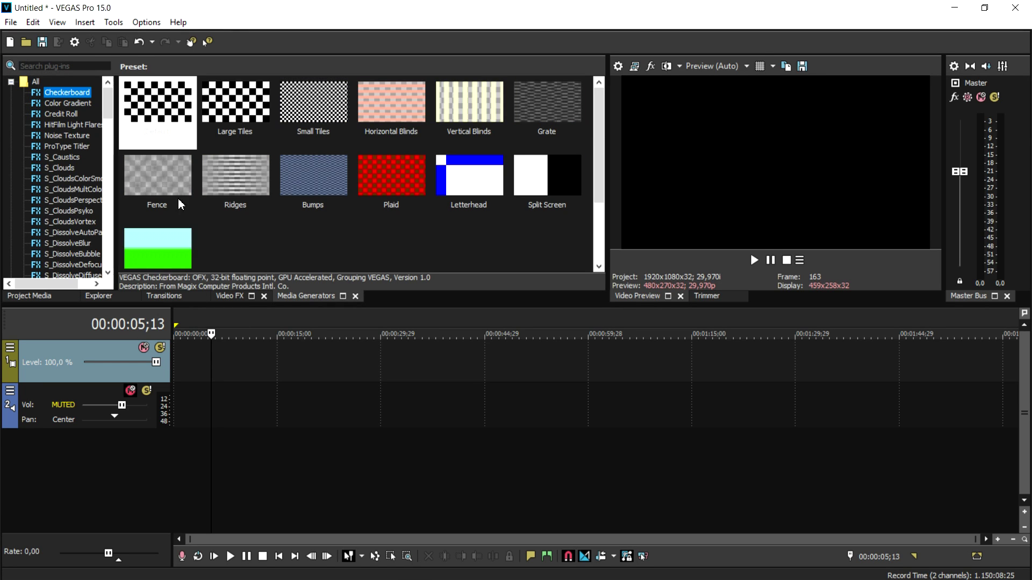
scroll(73, 182, down, 10)
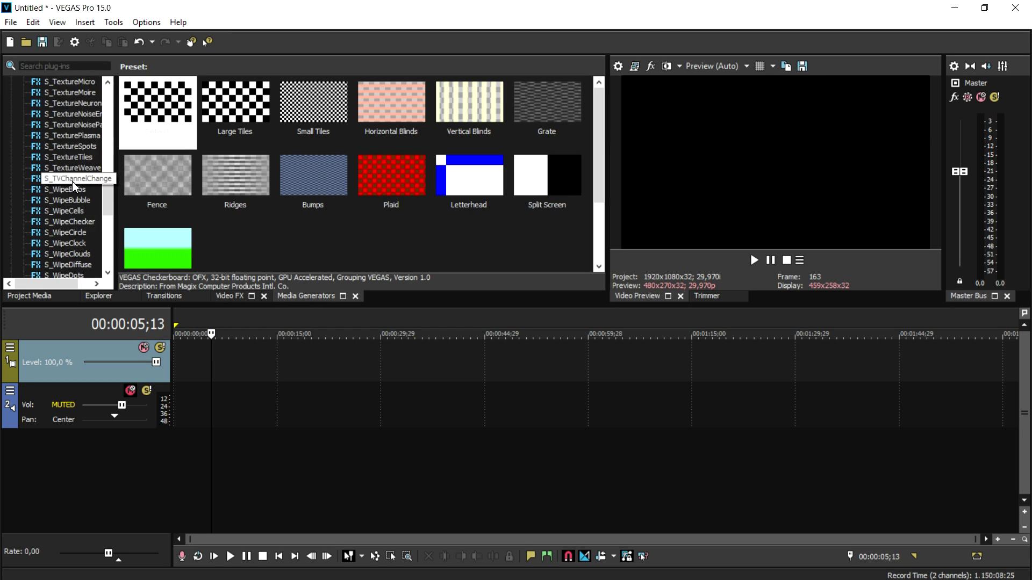
scroll(72, 181, down, 5)
scroll(78, 182, up, 15)
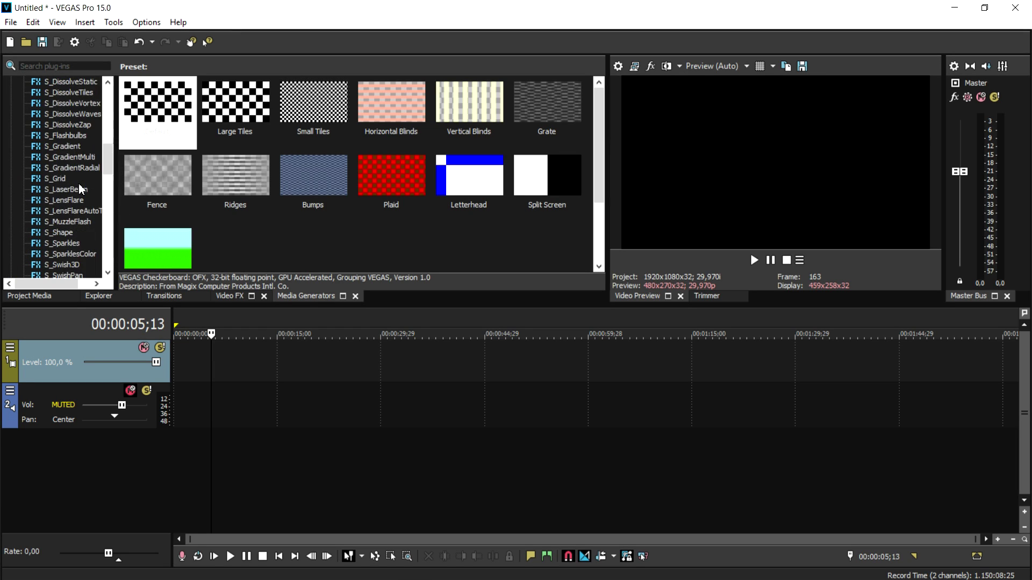
scroll(79, 183, up, 7)
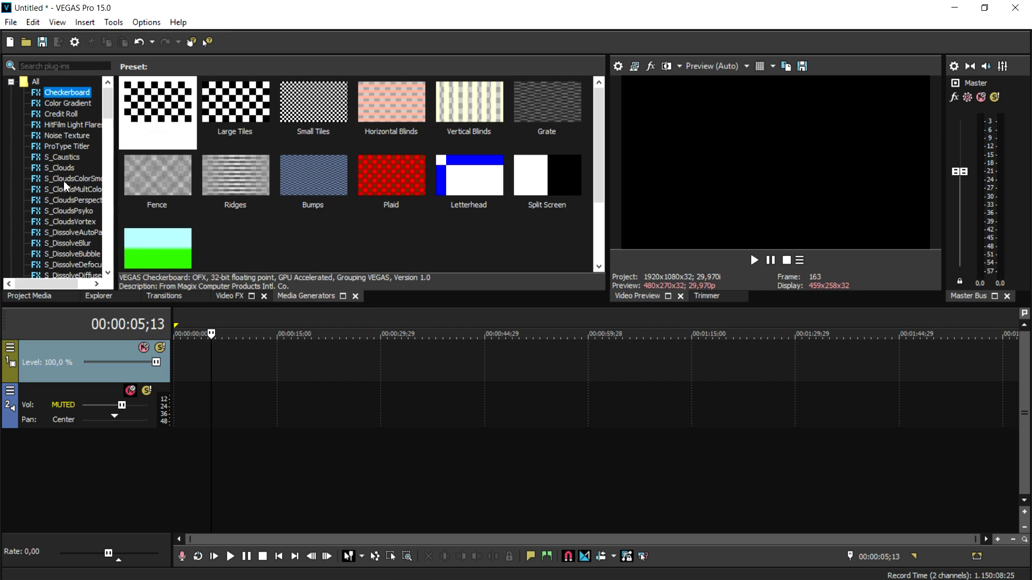
- Browse the Video FX plug-ins from Add Noise through the S_ entries, glance at the transitions, and return to the project media
click(226, 298)
scroll(82, 200, down, 15)
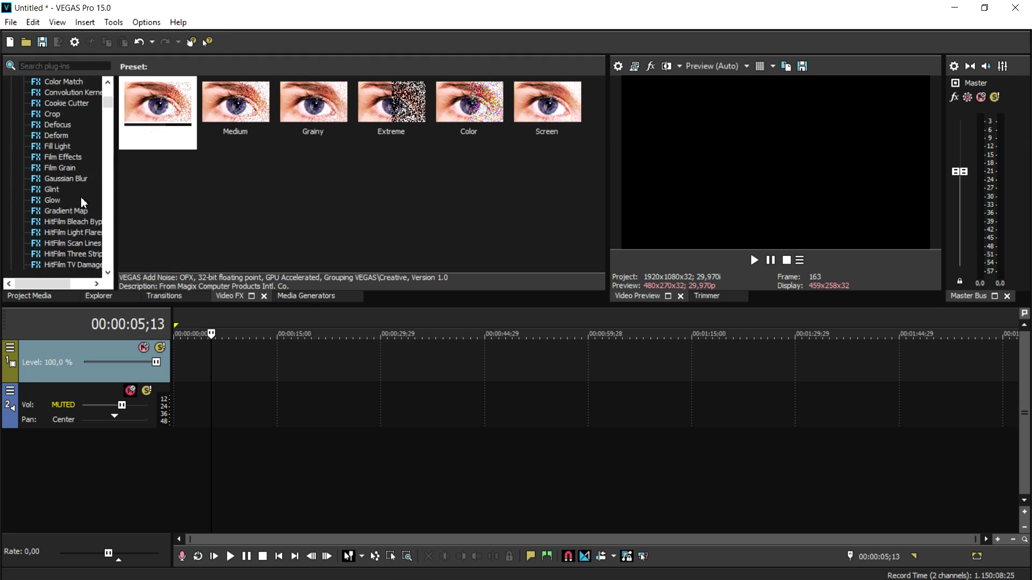
scroll(81, 200, down, 20)
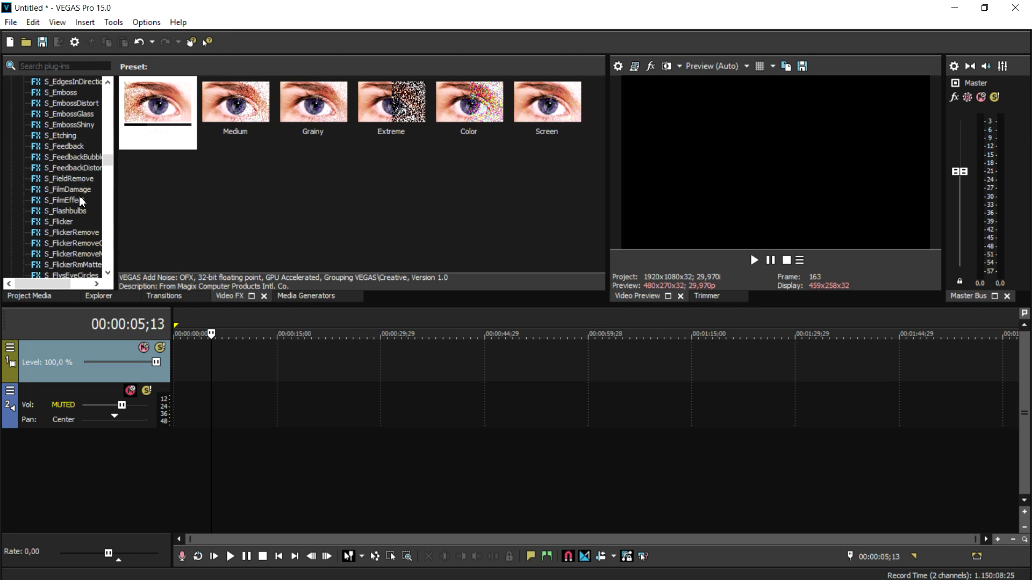
click(163, 296)
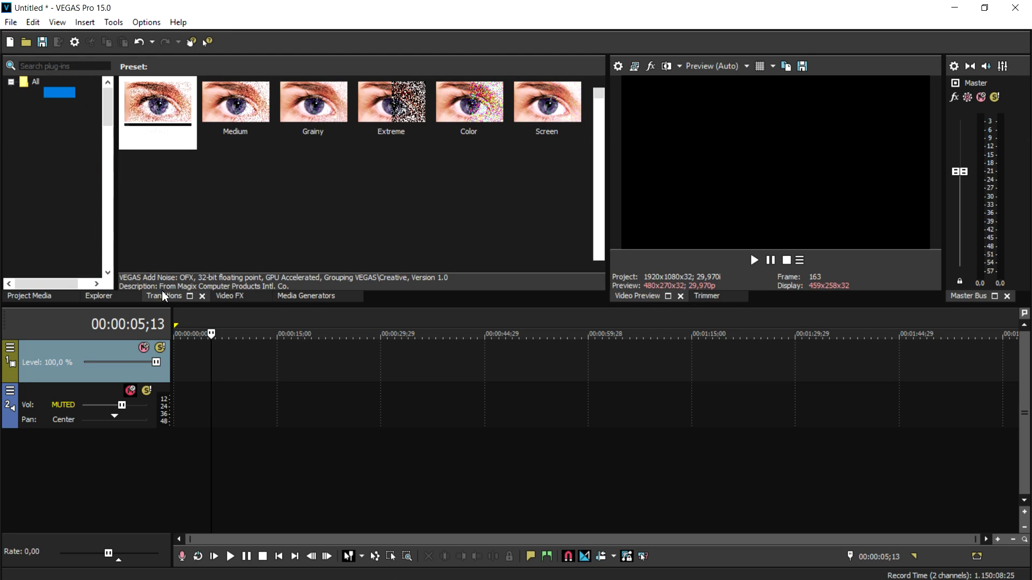
click(220, 294)
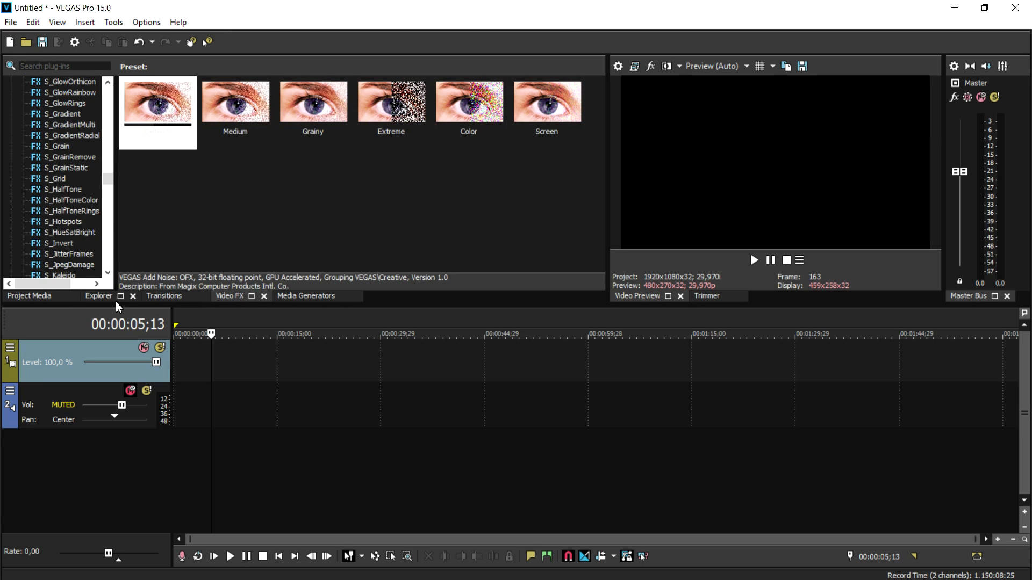
scroll(59, 200, up, 5)
scroll(58, 199, up, 10)
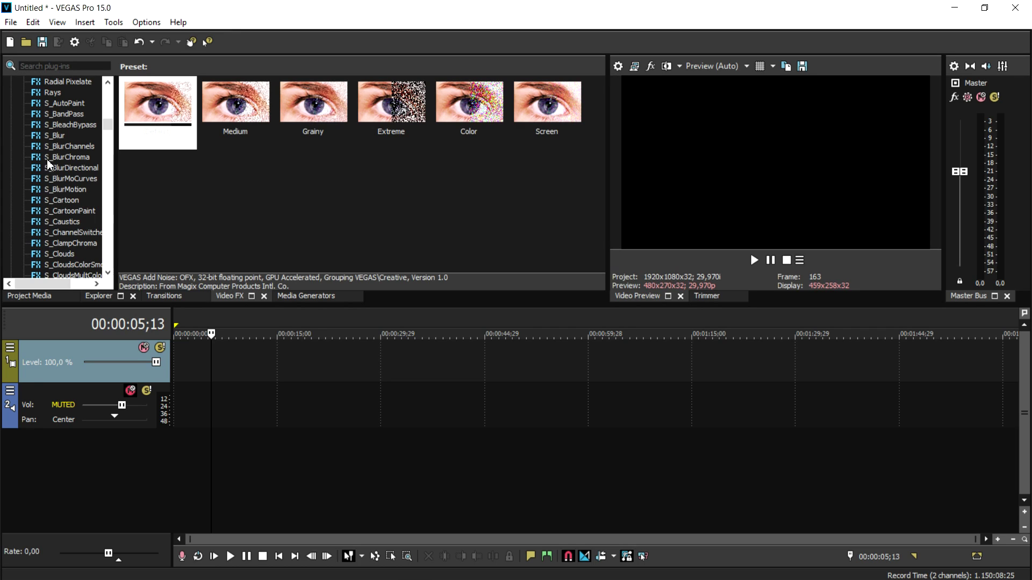
scroll(75, 143, up, 10)
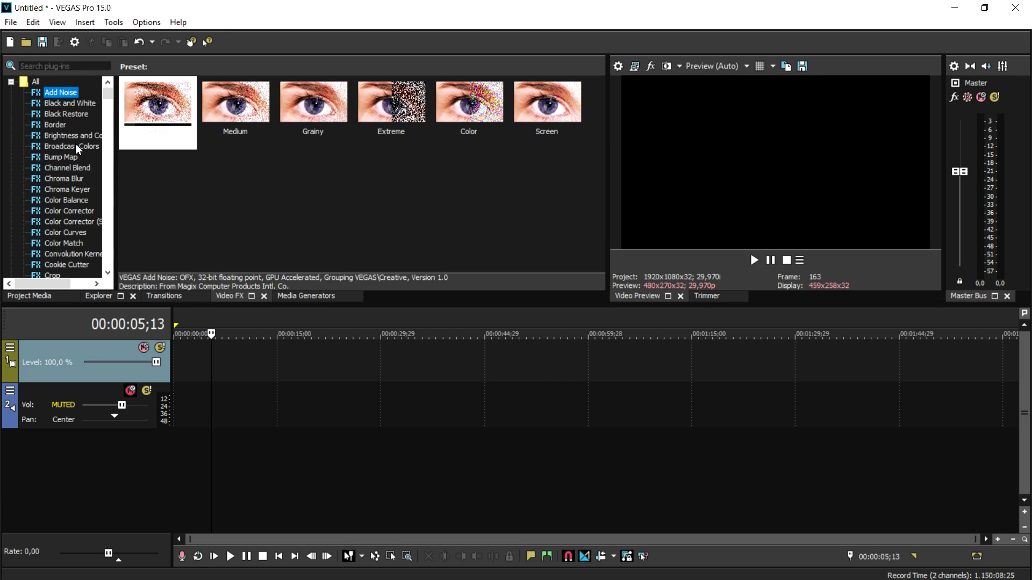
click(32, 296)
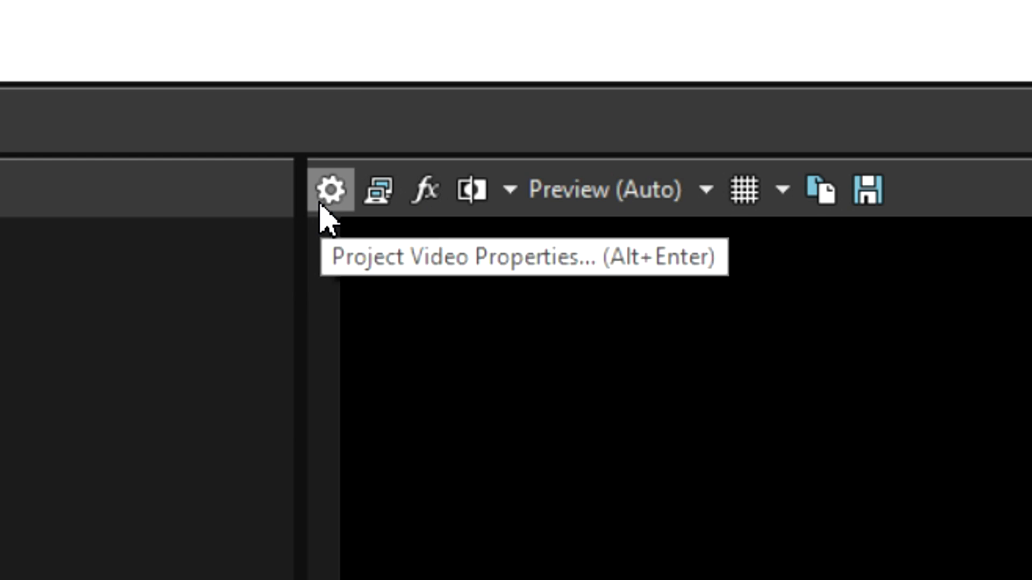
- Examine the available templates in the project video properties and leave the settings without applying anything
right_click(615, 75)
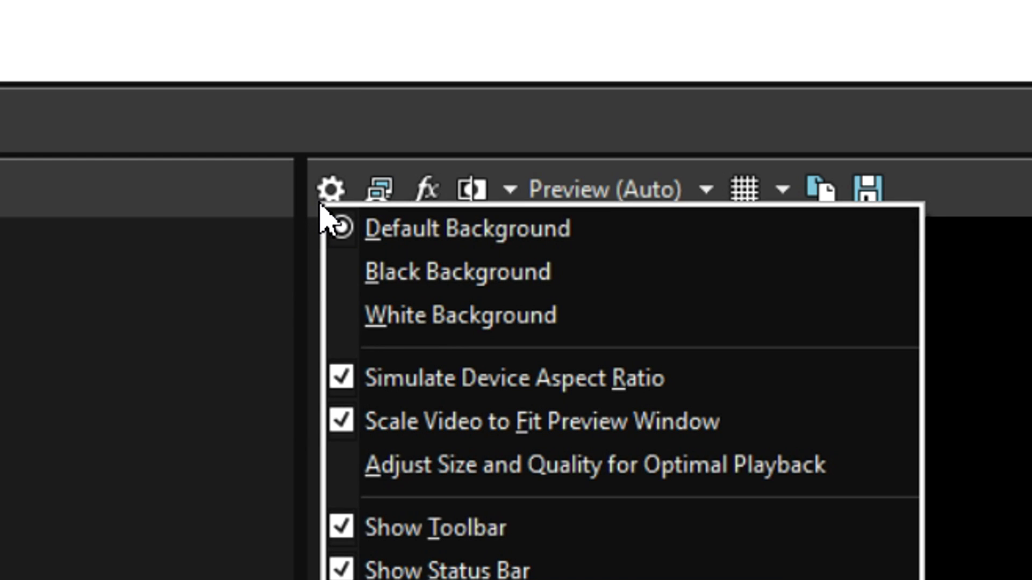
click(337, 201)
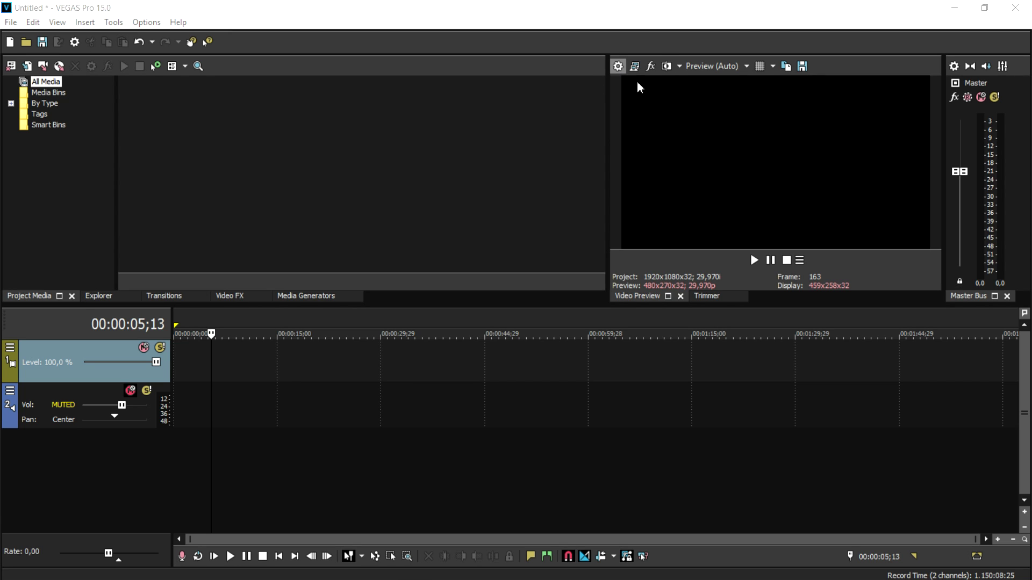
click(589, 89)
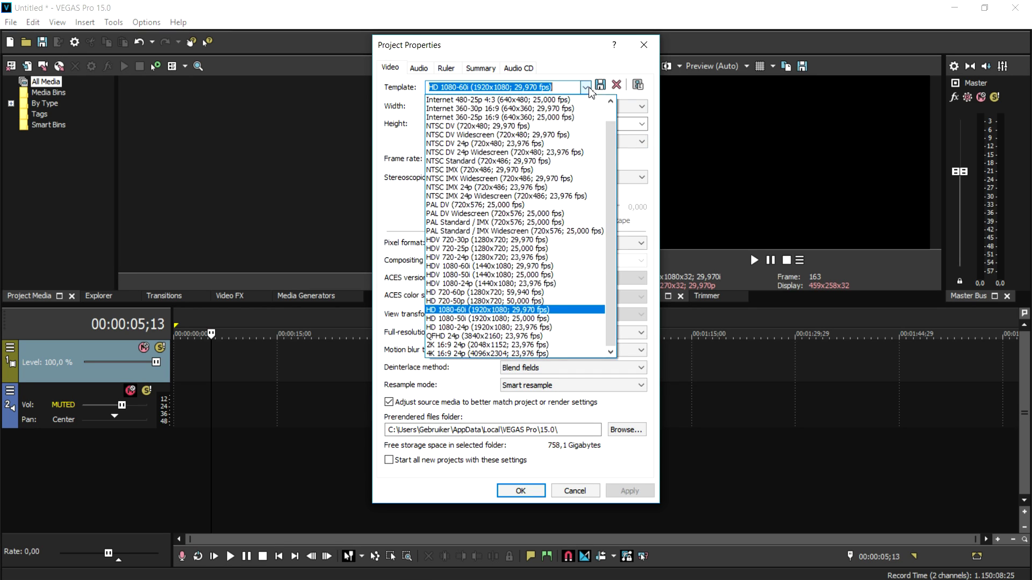
click(532, 240)
key(Escape)
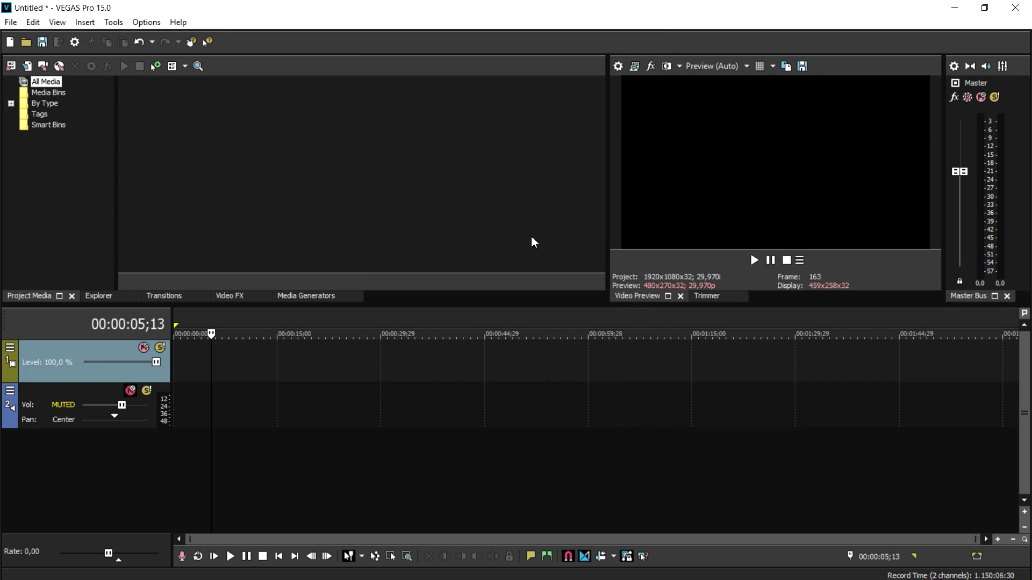
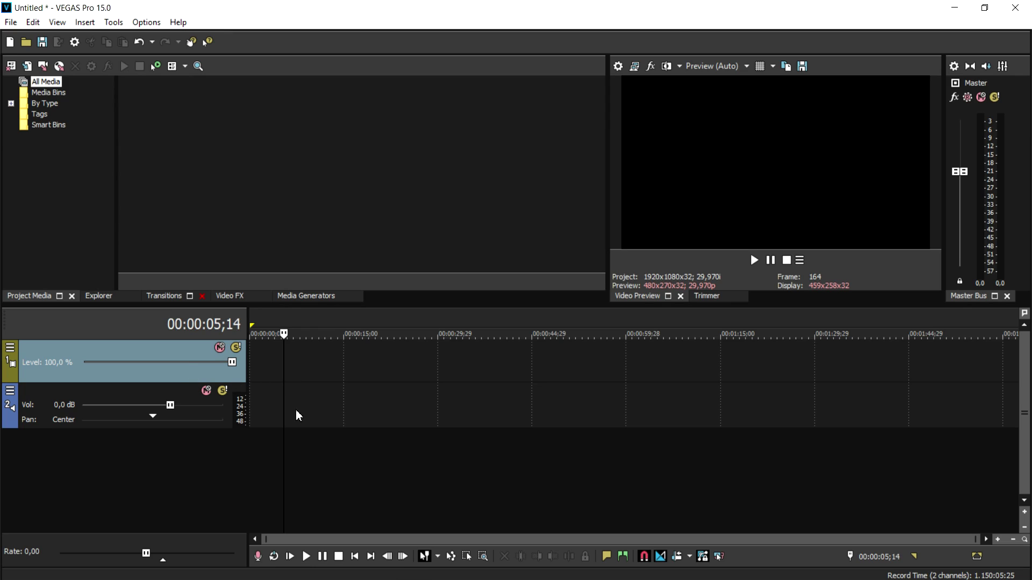
- Add the default Checkerboard generated media to the video track at about 00:00:05 and close its generator settings
click(284, 361)
key(alt+9)
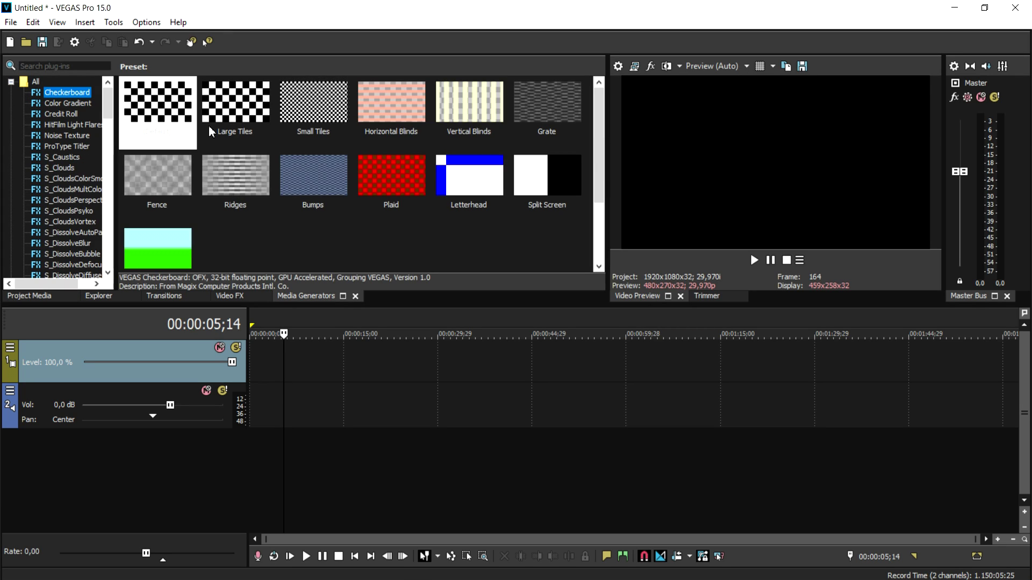
drag(157, 106, 323, 364)
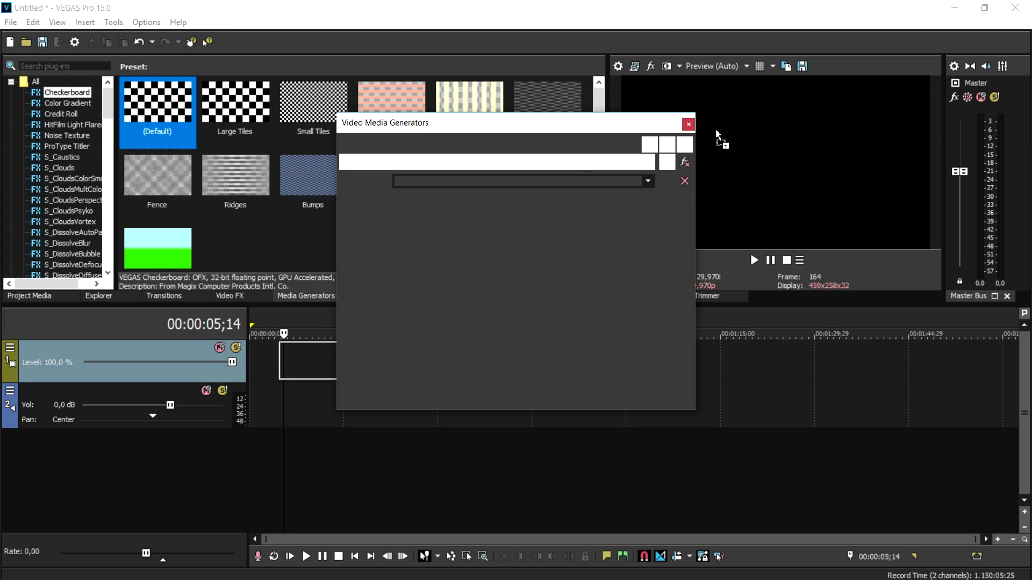
click(689, 124)
right_click(689, 127)
- Mark the time range 00:00:06;00 to 00:00:13;17 over the checkerboard clip and start a Render As for it
click(29, 296)
drag(334, 322, 289, 318)
click(10, 22)
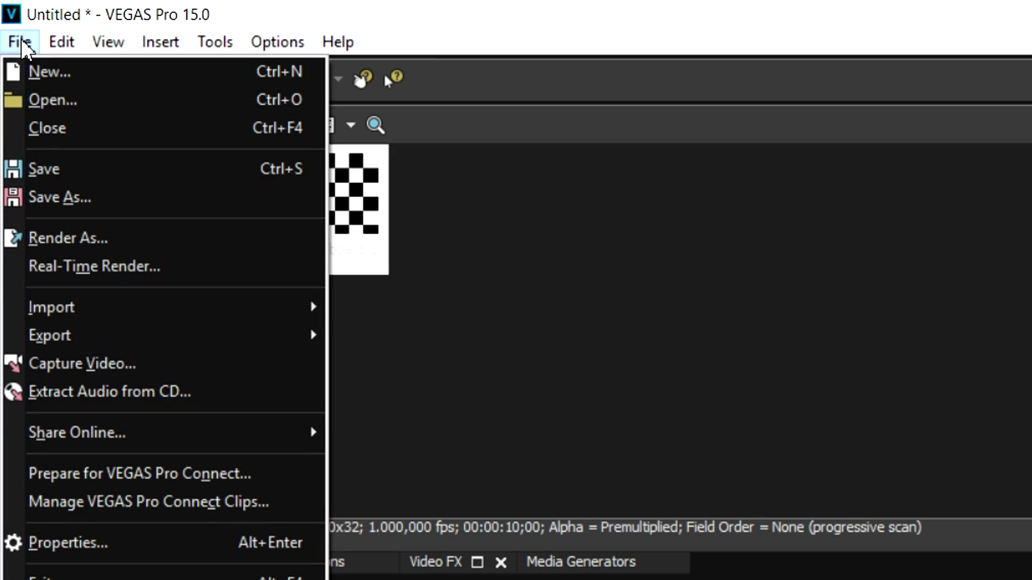
click(225, 241)
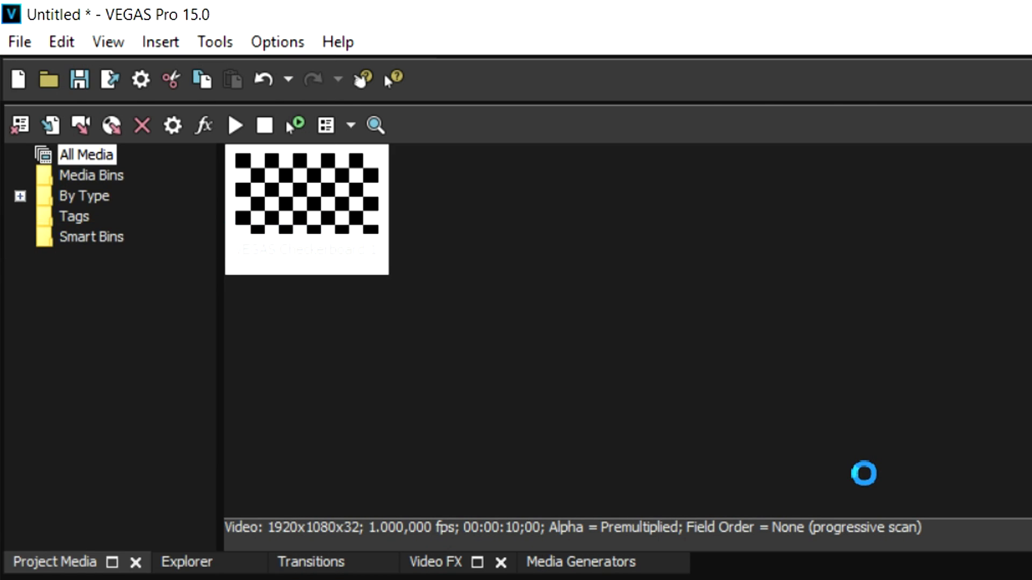
drag(170, 13, 416, 70)
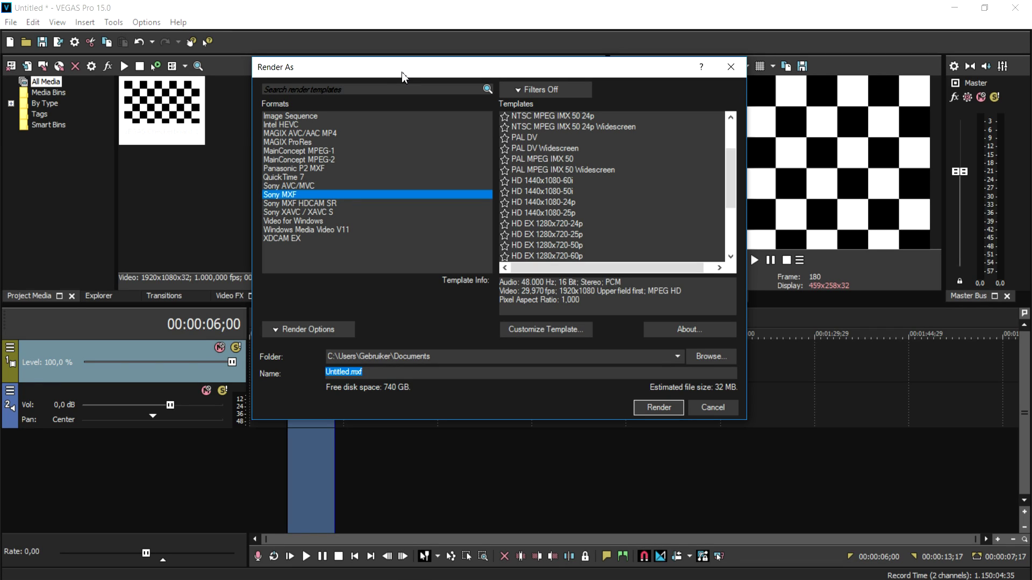
- Compare the render templates of the Sony MXF, MainConcept MPEG-2, QuickTime 7 and Sony AVC/MVC formats
scroll(591, 147, down, 4)
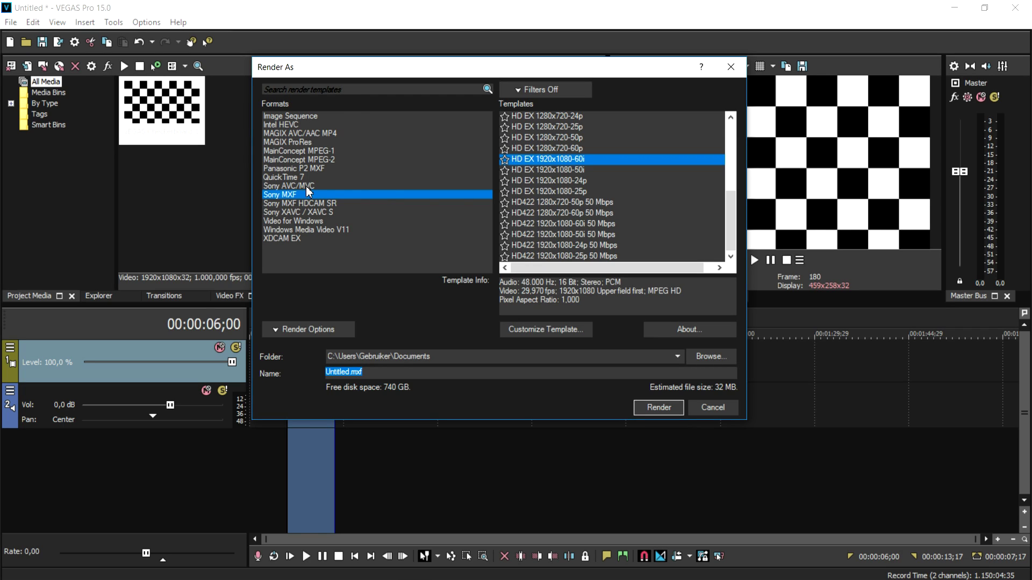
click(337, 160)
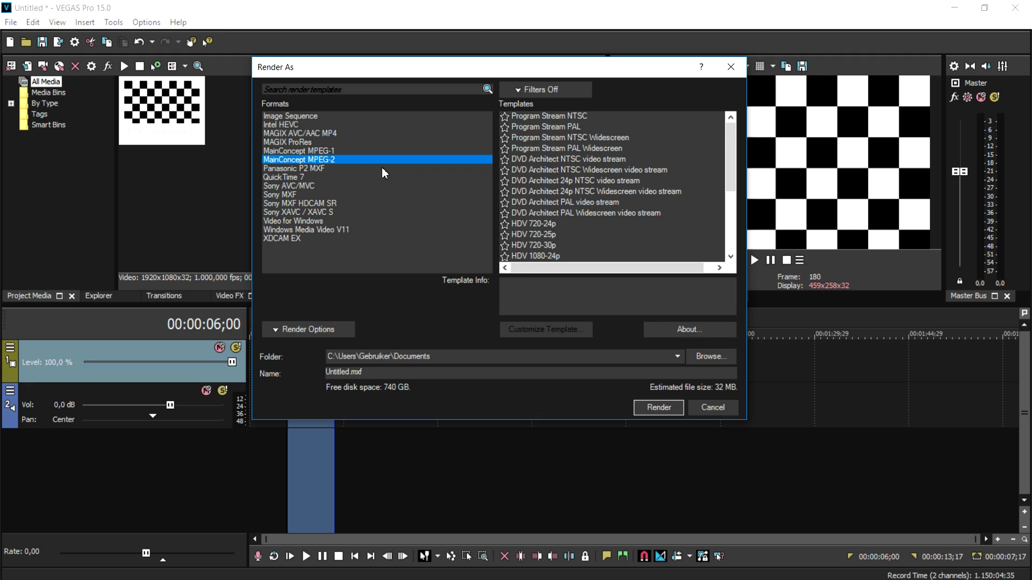
click(308, 178)
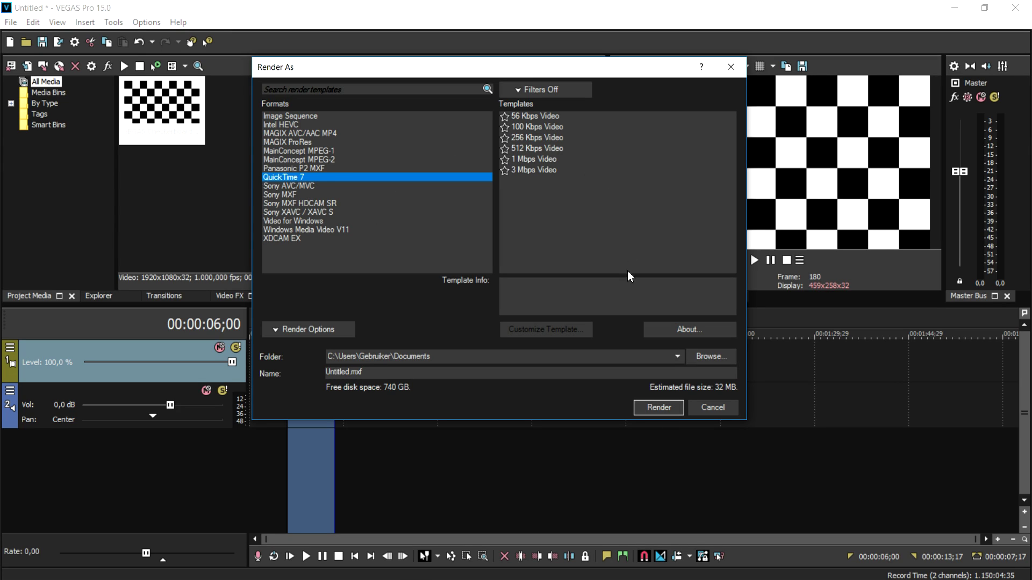
click(317, 188)
scroll(656, 173, down, 5)
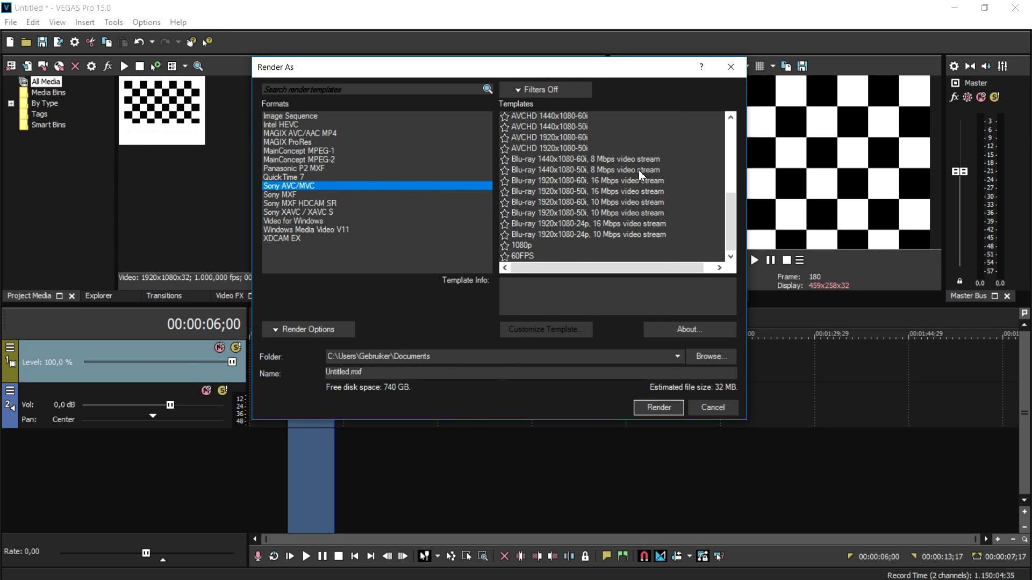
scroll(629, 175, up, 5)
scroll(612, 174, down, 5)
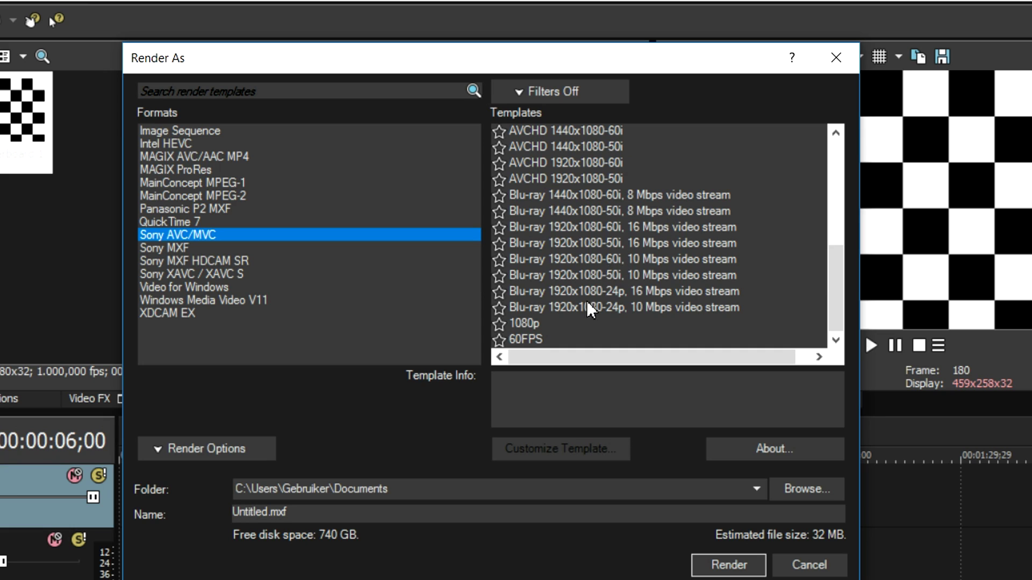
- Select the 60FPS template of the Sony AVC/MVC format and leave the render settings without rendering
click(543, 341)
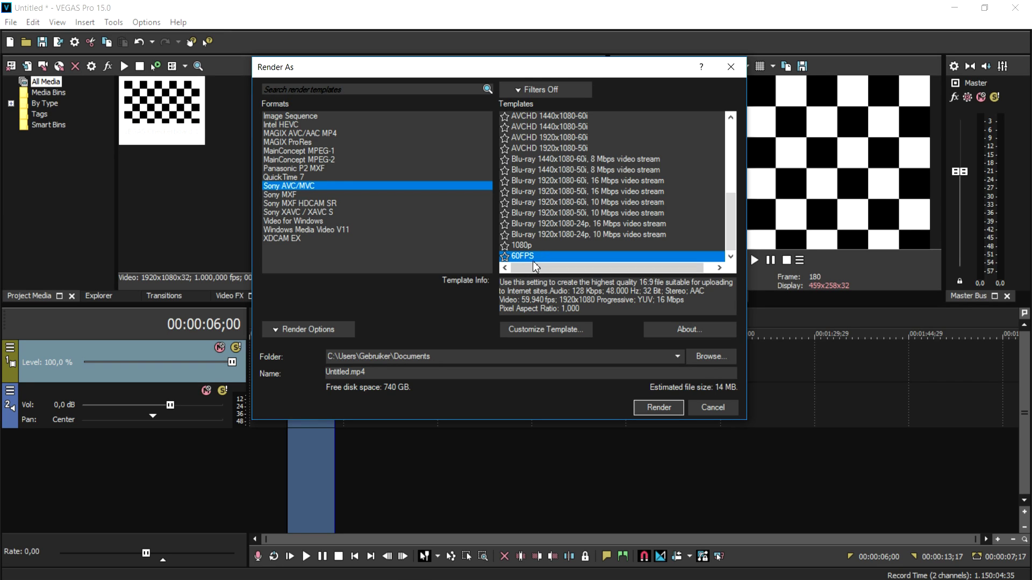
click(296, 185)
scroll(713, 229, down, 4)
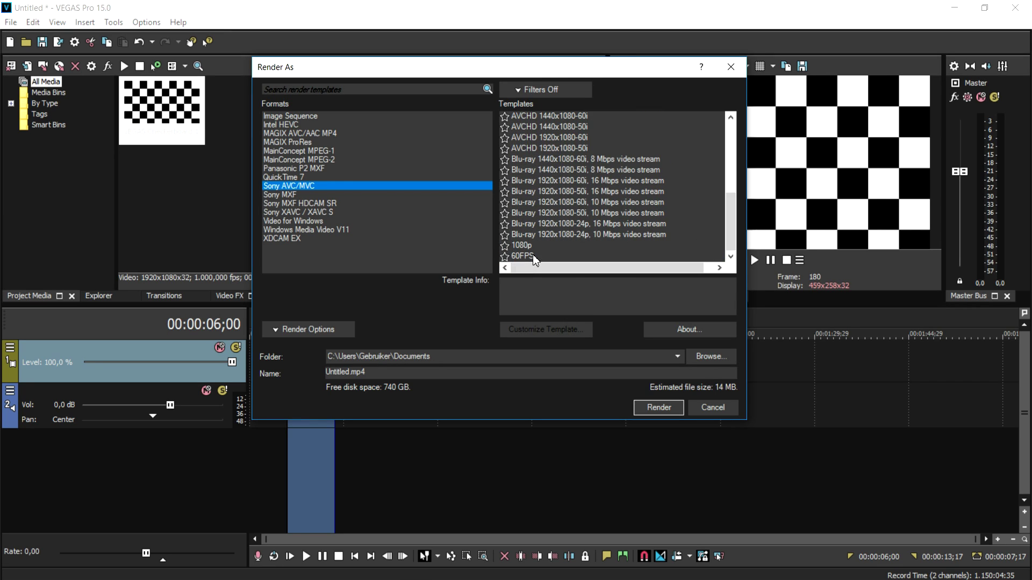
click(533, 254)
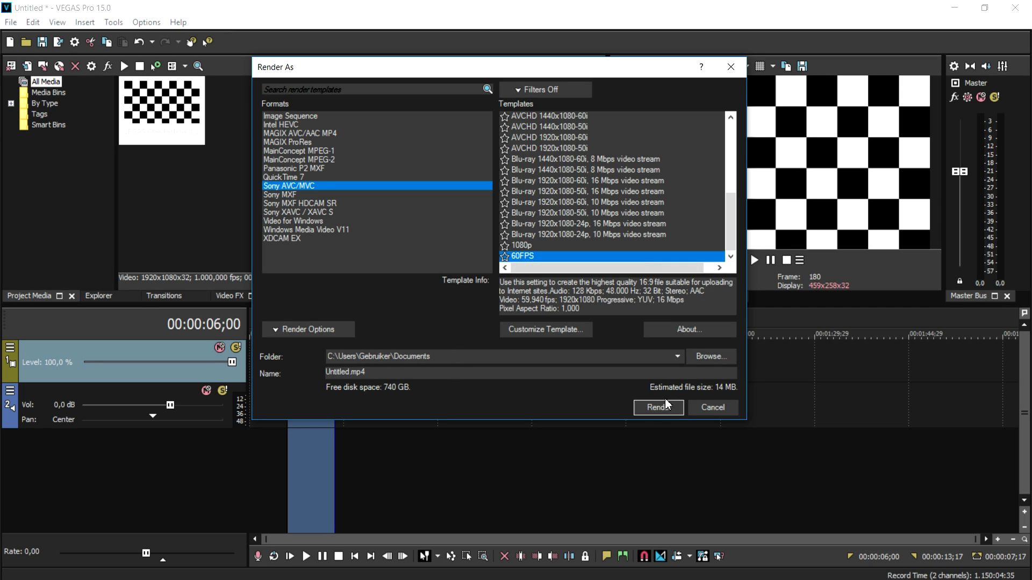
click(714, 411)
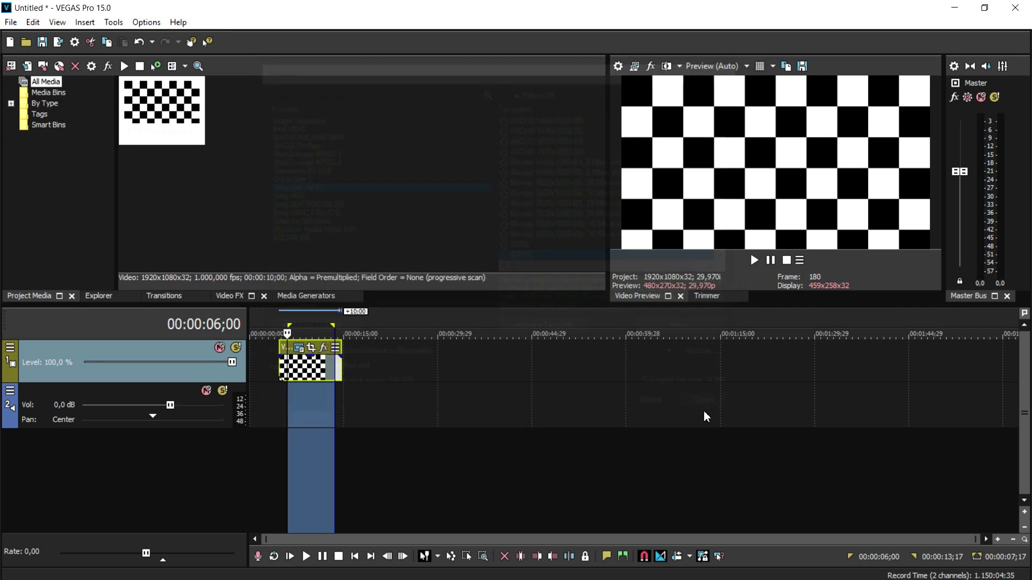
- Delete the checkerboard event from the video track
click(320, 317)
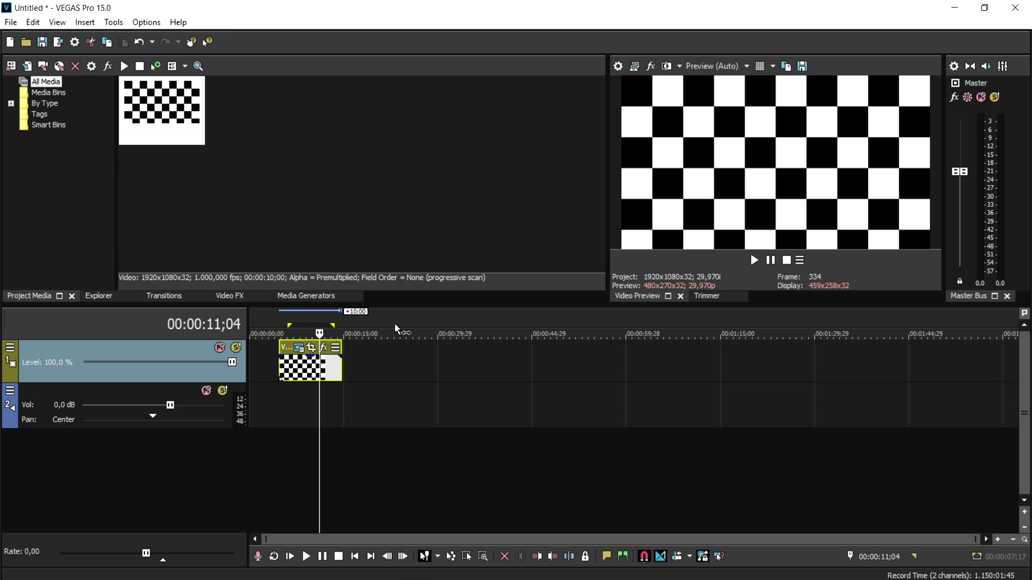
scroll(392, 317, up, 3)
click(445, 373)
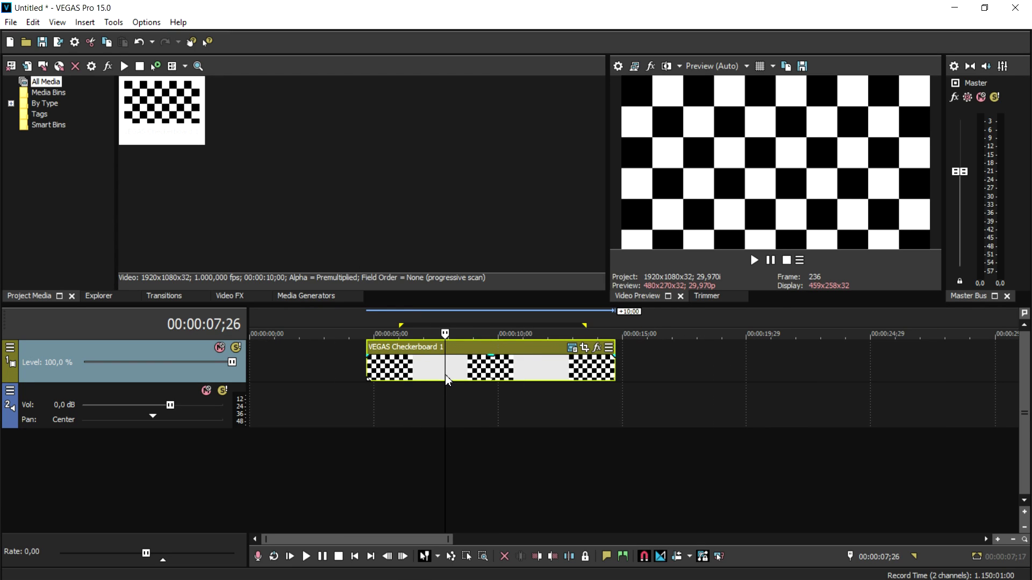
key(Delete)
scroll(474, 329, down, 2)
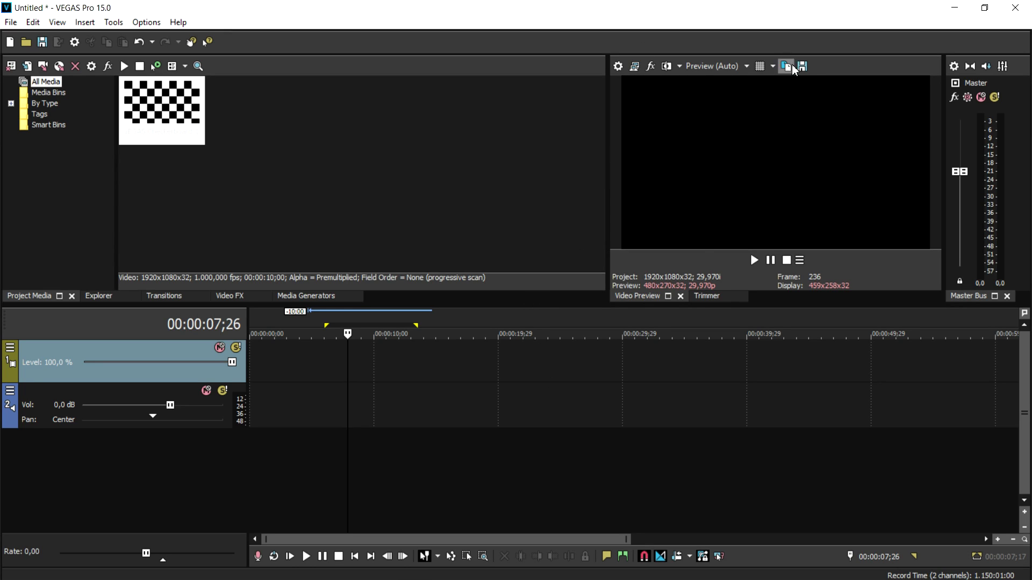
- Enlarge the Video Preview by making the upper area taller and narrowing the project media area
drag(549, 306, 549, 357)
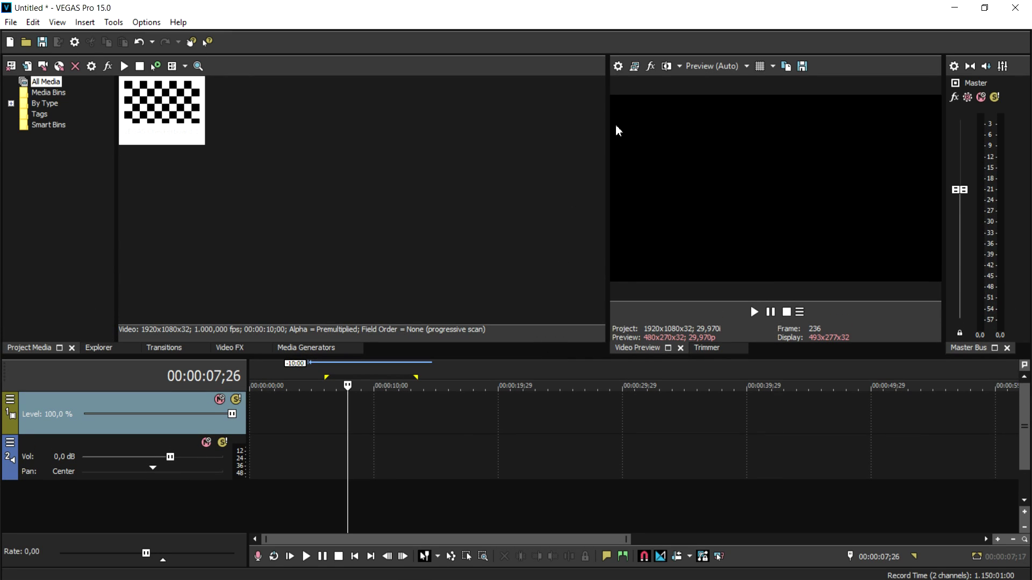
drag(610, 124, 283, 154)
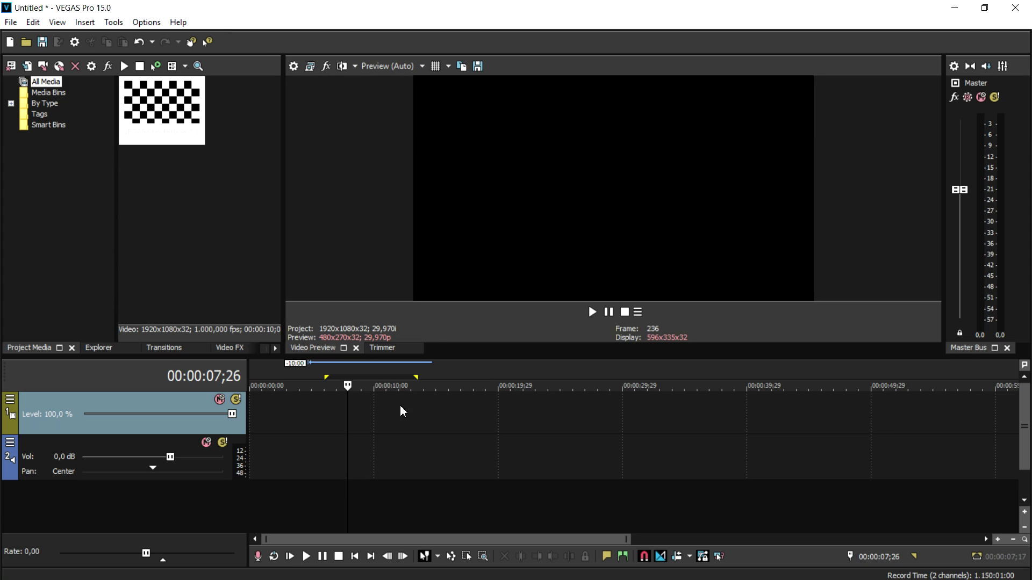
click(410, 420)
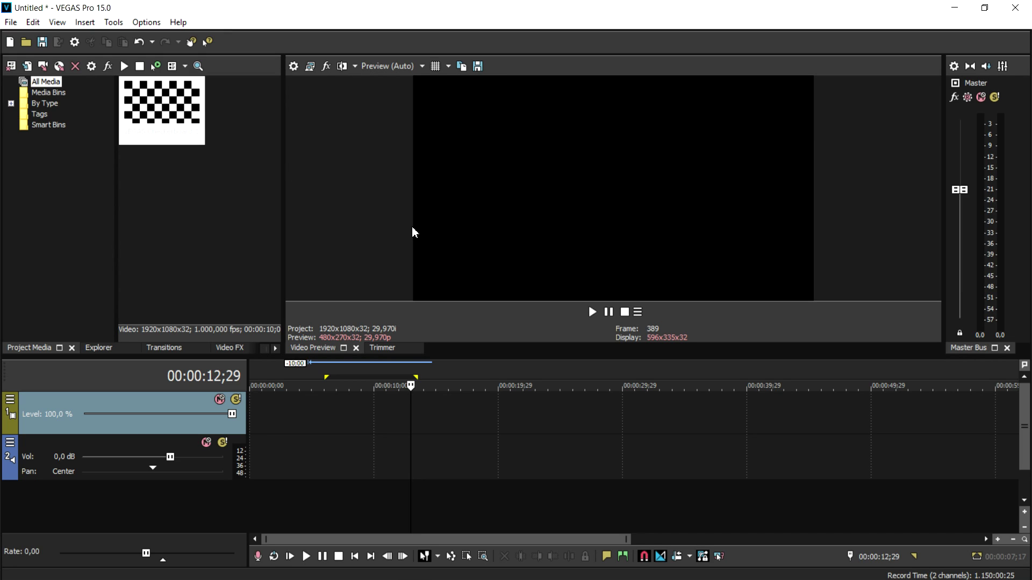
click(256, 201)
click(255, 201)
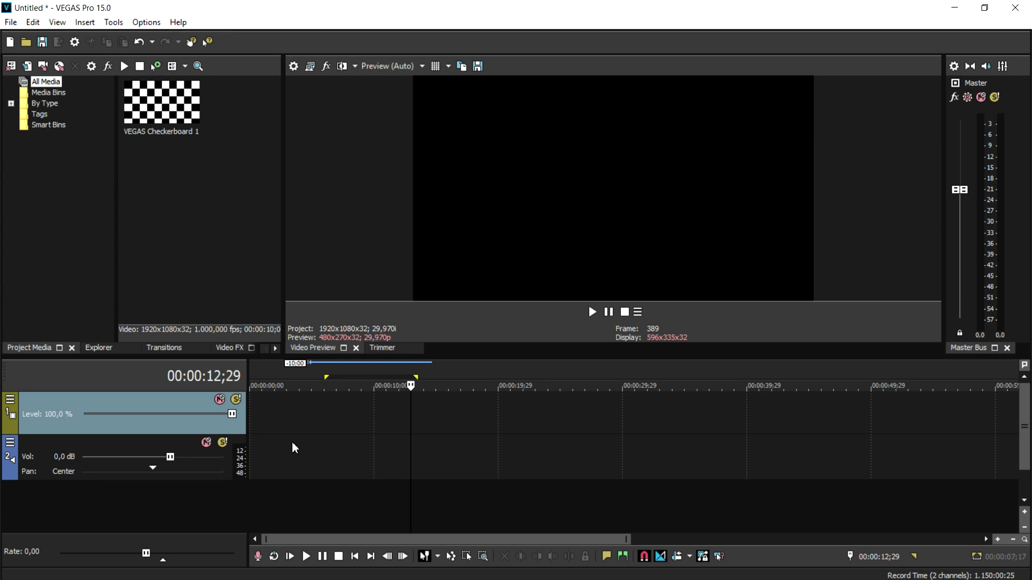
click(400, 426)
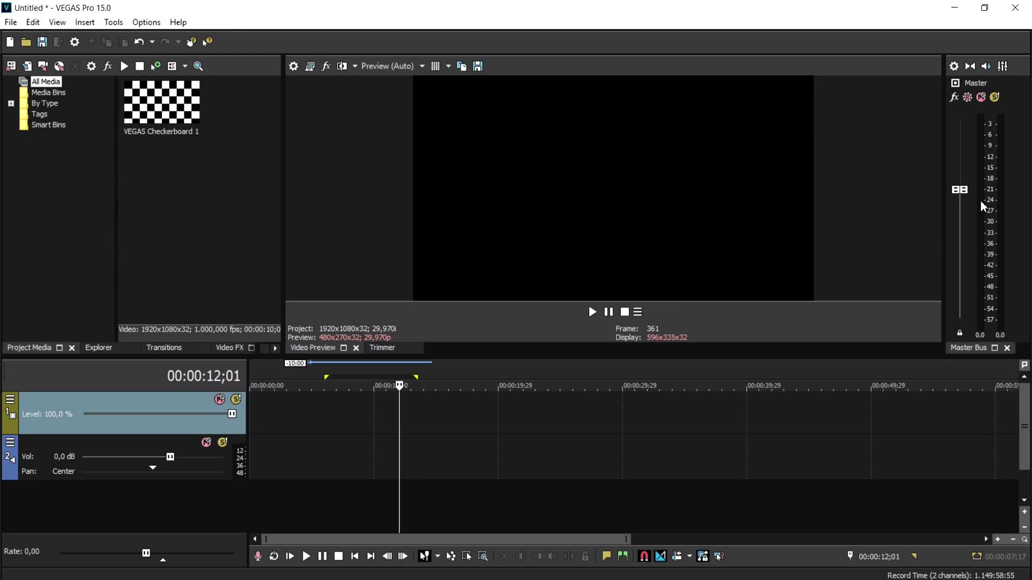
scroll(317, 417, down, 2)
click(318, 418)
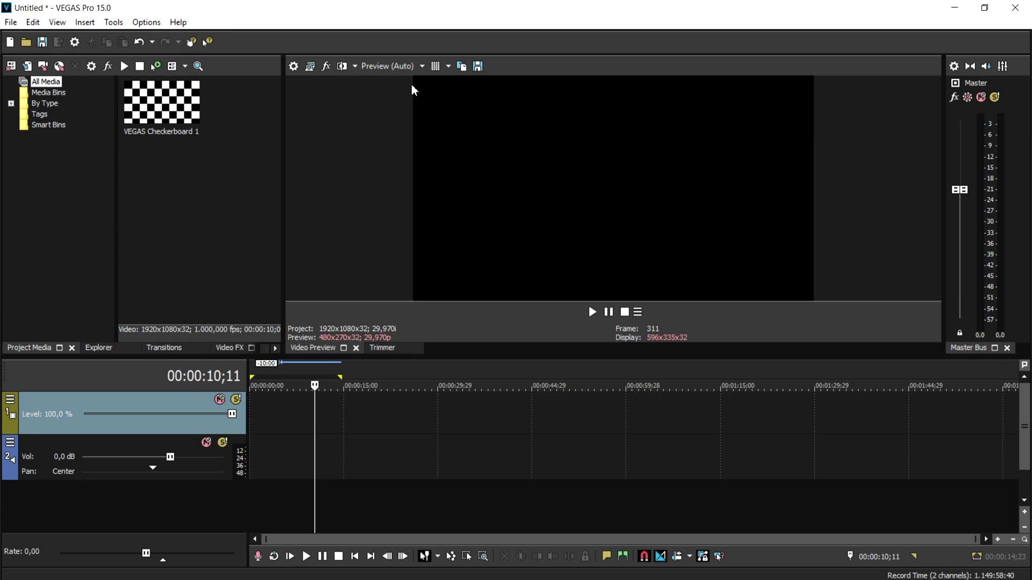
- Widen the Video Preview over most of the project media area, and restore the window arrangement to Default Layout
drag(284, 97, 95, 108)
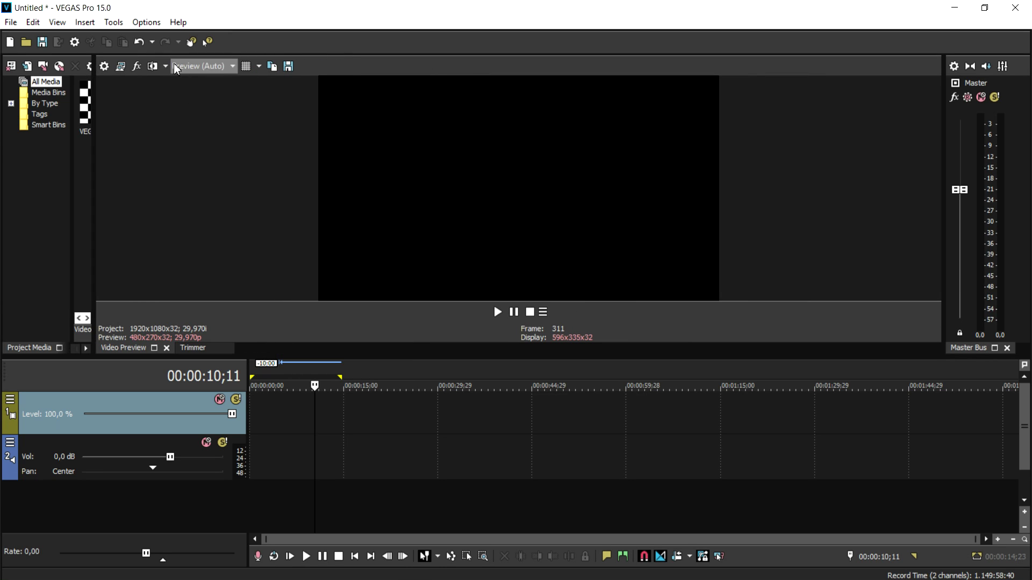
click(57, 22)
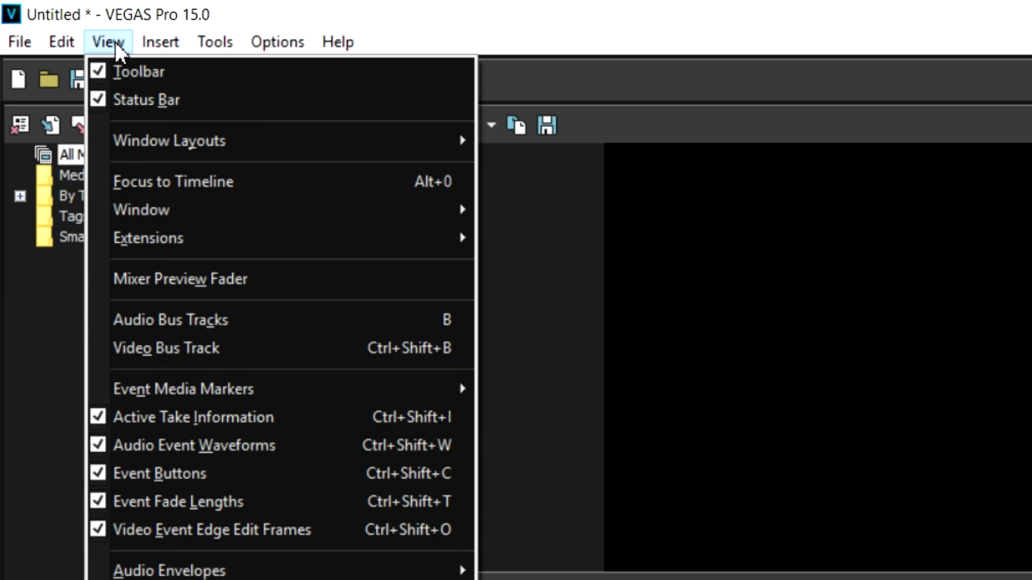
mouse_move(360, 149)
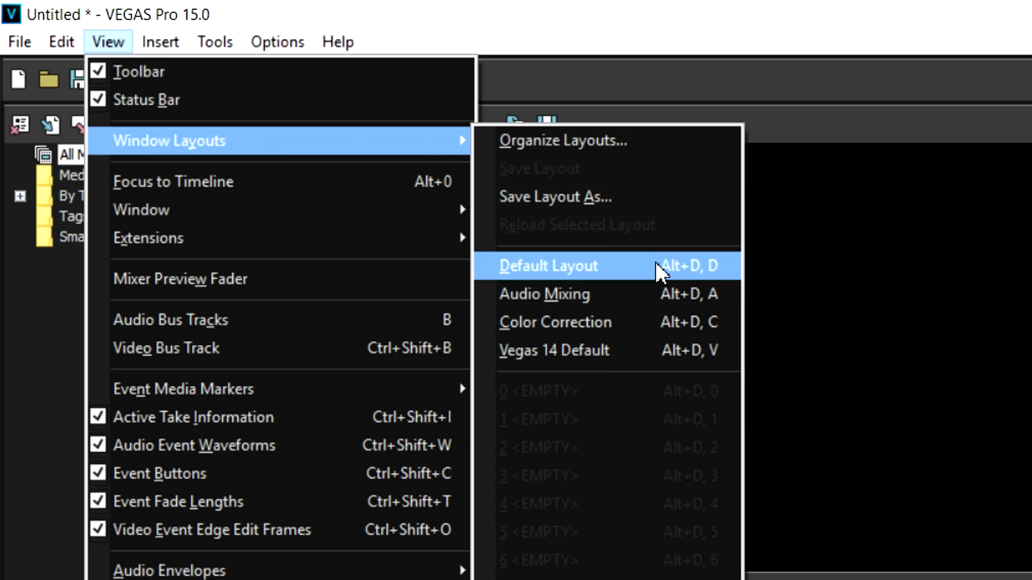
click(661, 269)
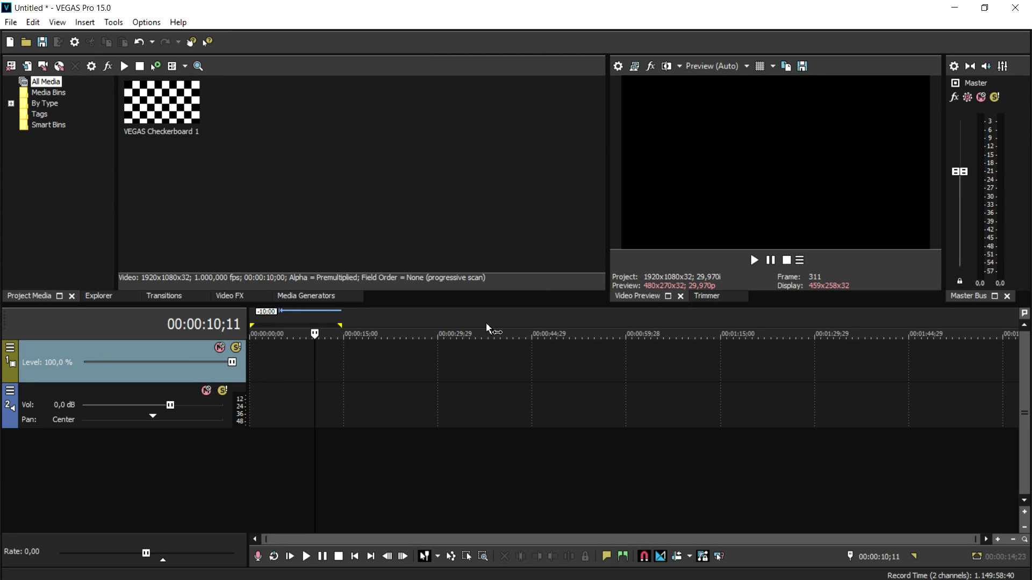
- Set a loop region about 3 seconds long near the start of the timeline
mouse_move(276, 325)
mouse_down()
mouse_move(248, 324)
mouse_move(270, 324)
mouse_up()
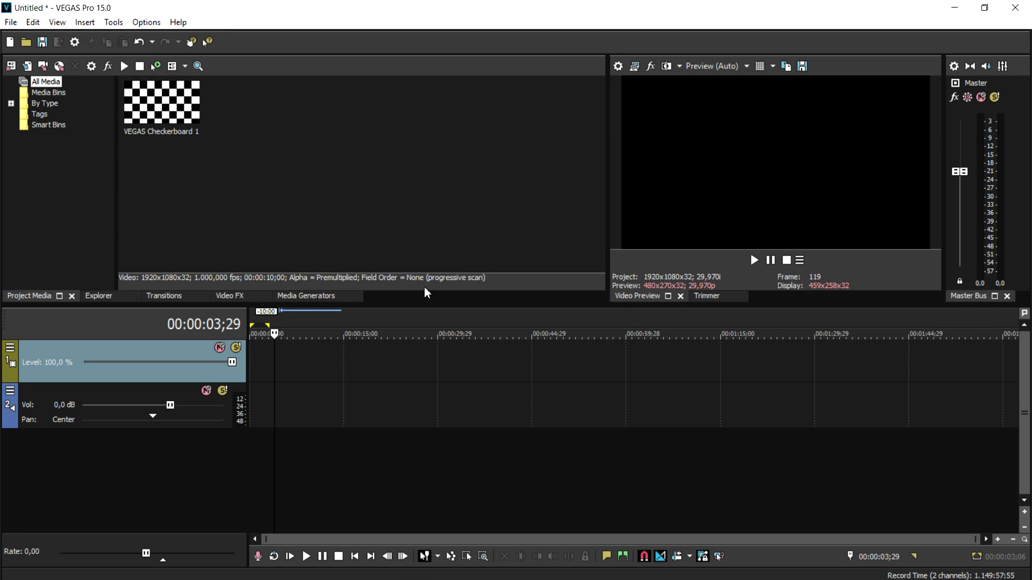